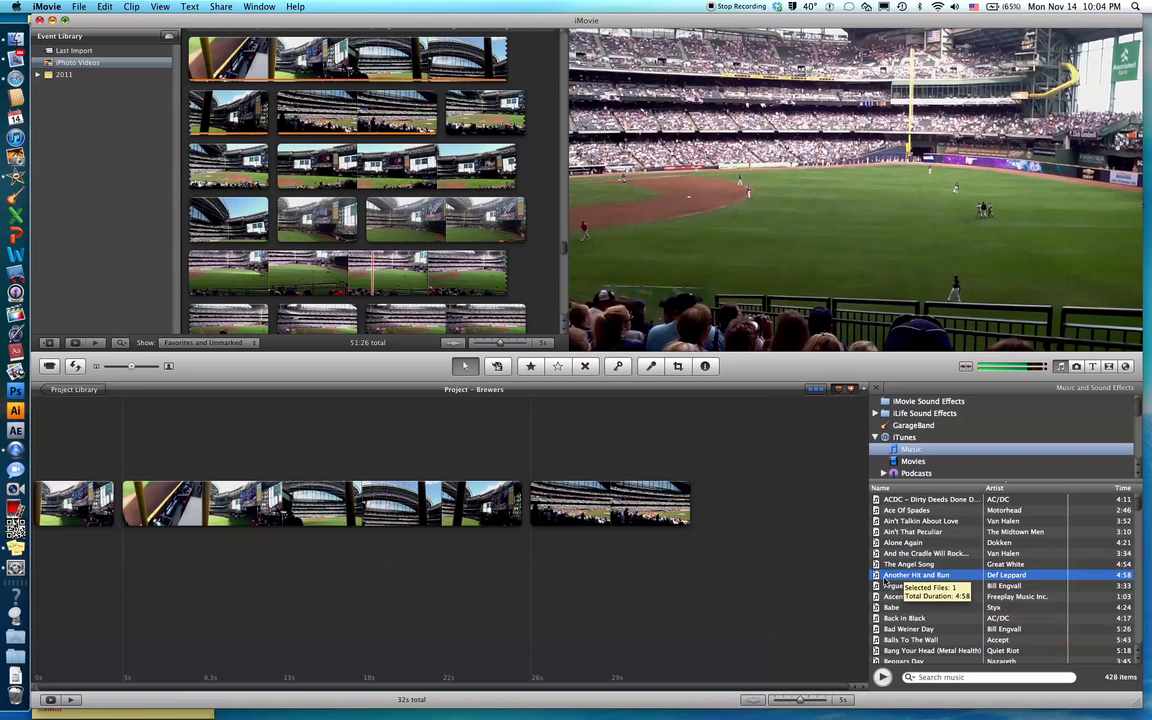
Add the song "Another Hit and Run" as background music under the whole Brewers project and play back its ending
left_click_drag(886, 580, 421, 556)
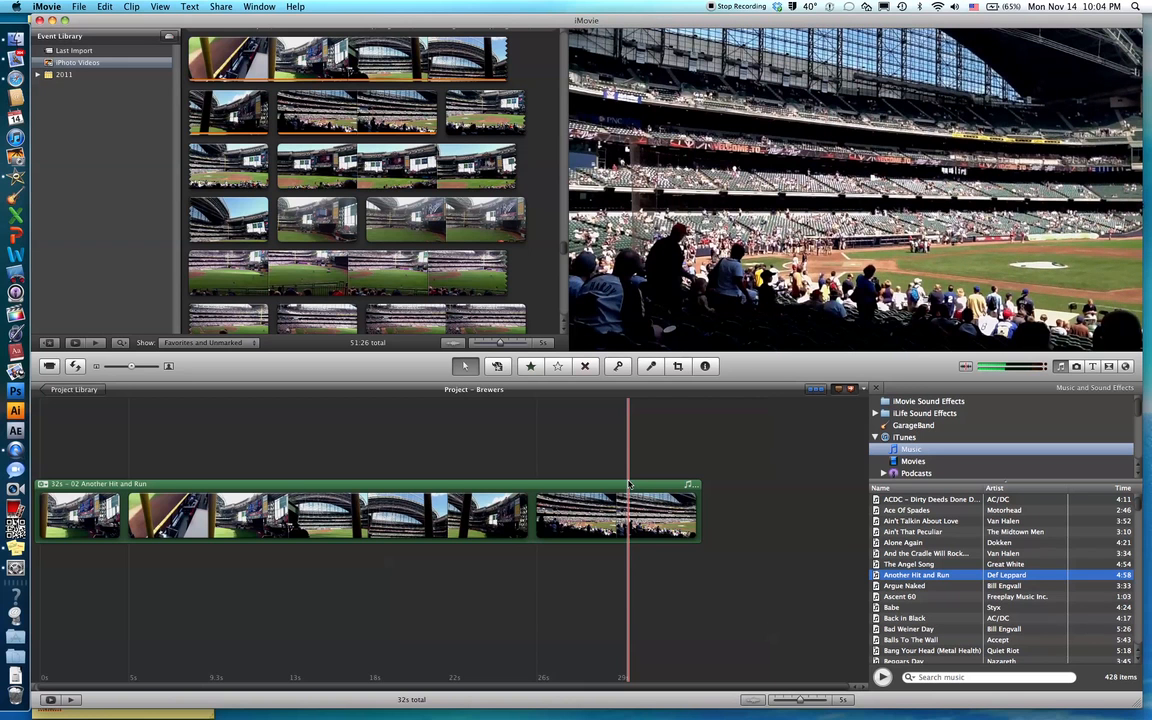
key("space")
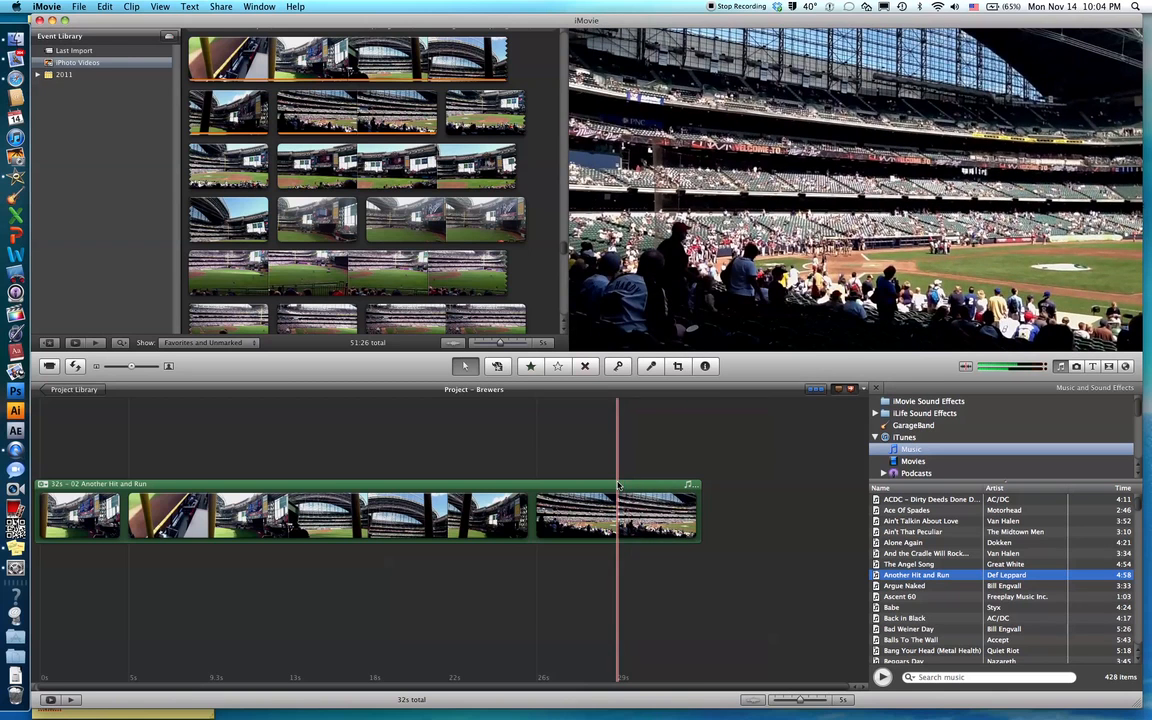
Set a manual 2.0 s audio fade-out on the background music track and play back the ending
left_click(618, 485)
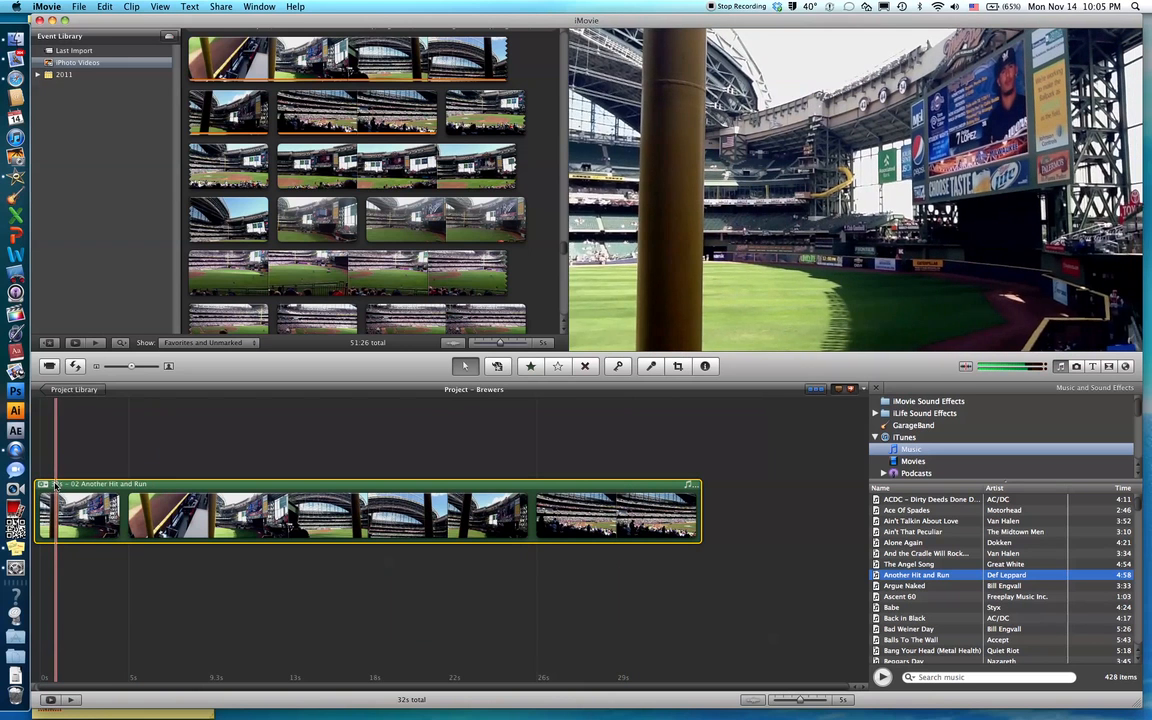
left_click(47, 485)
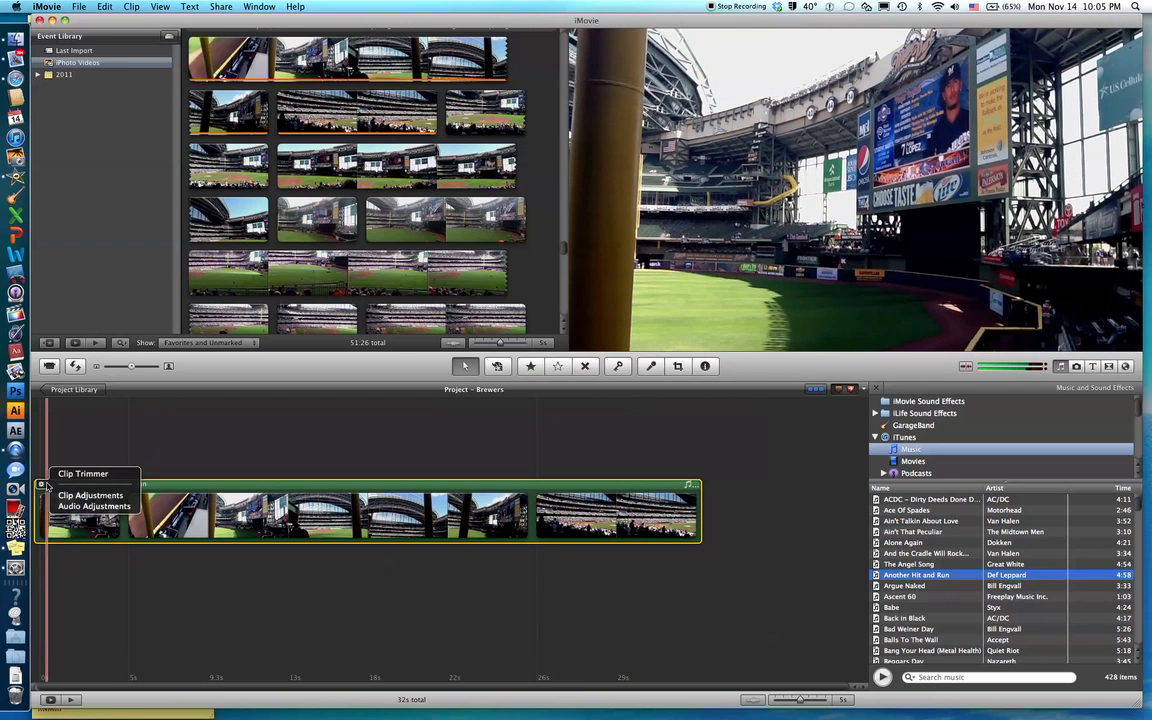
left_click(95, 458)
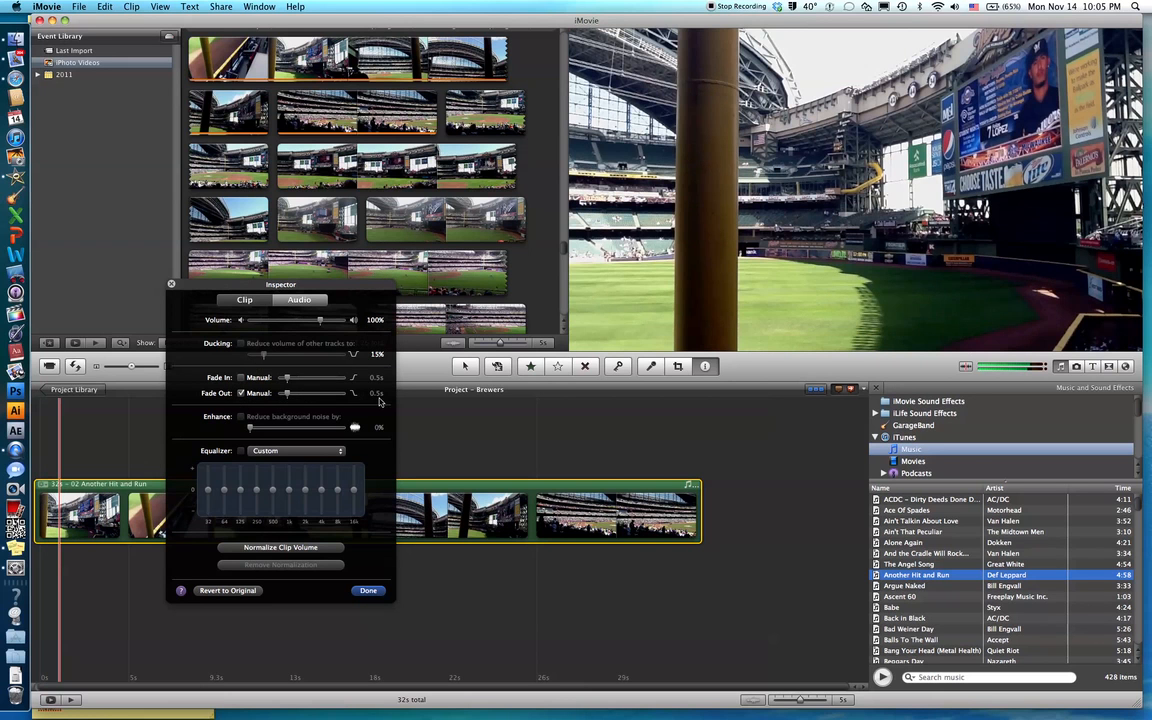
left_click_drag(290, 396, 308, 398)
left_click(368, 591)
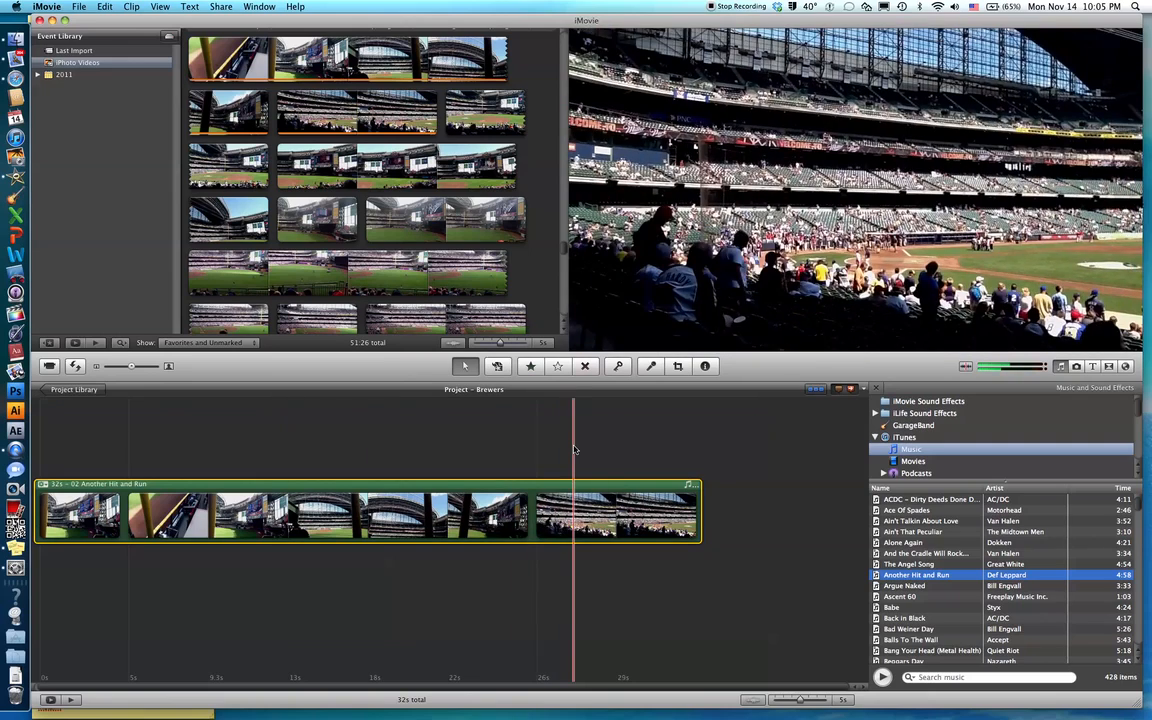
key("space")
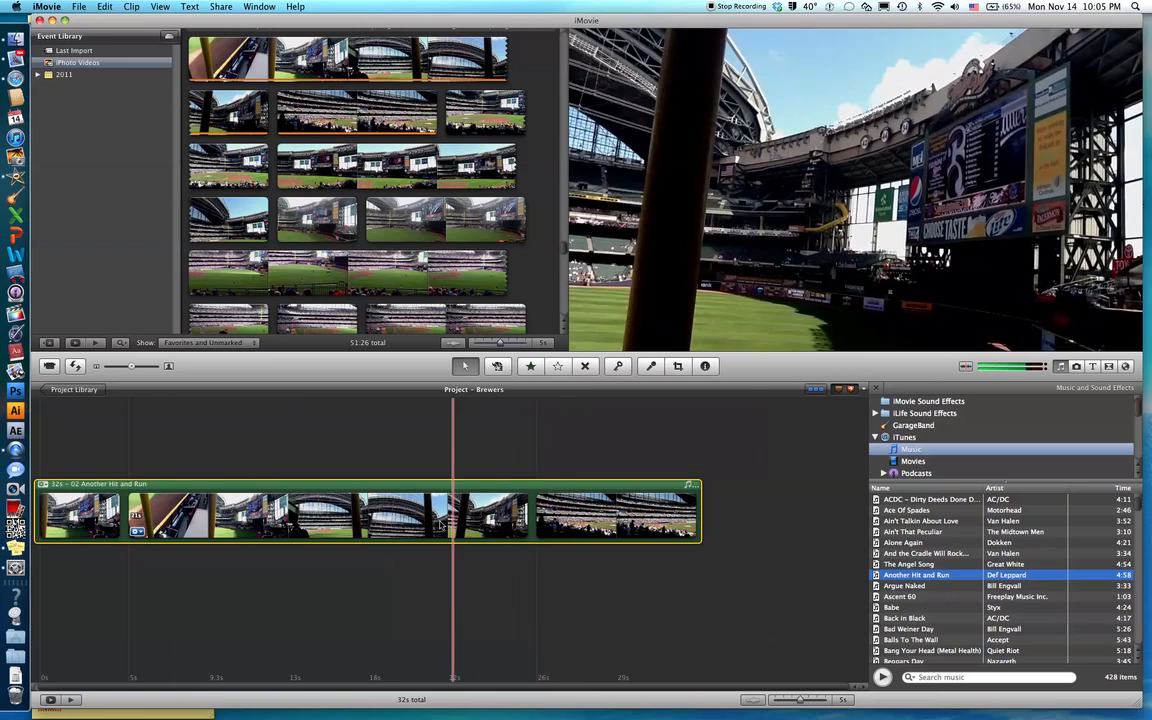
Lower the audio volume of the 21-second second clip to 25% and play it back with the music
left_click(136, 531)
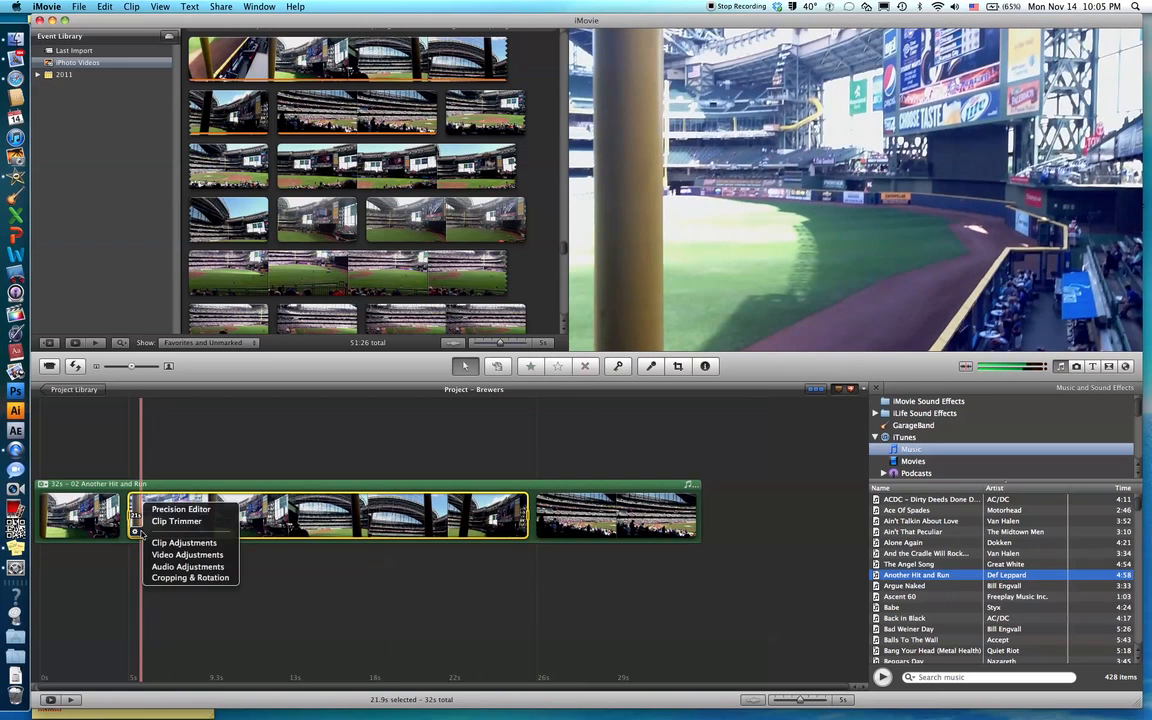
left_click(158, 567)
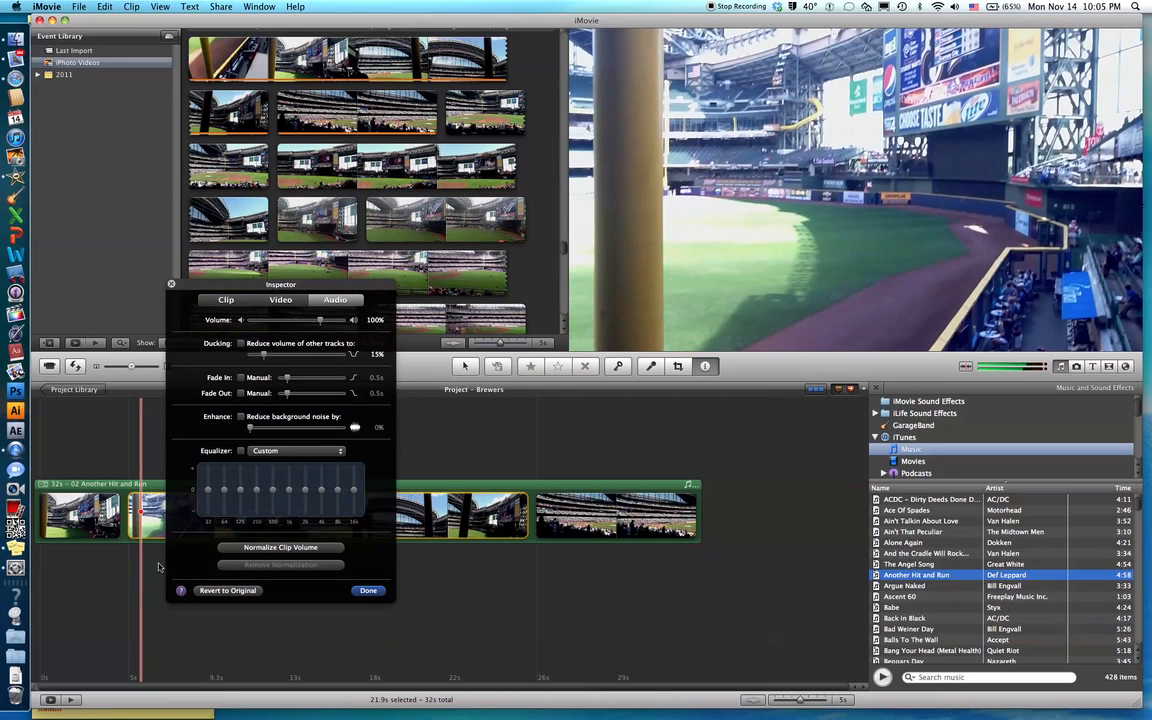
left_click_drag(320, 322, 270, 327)
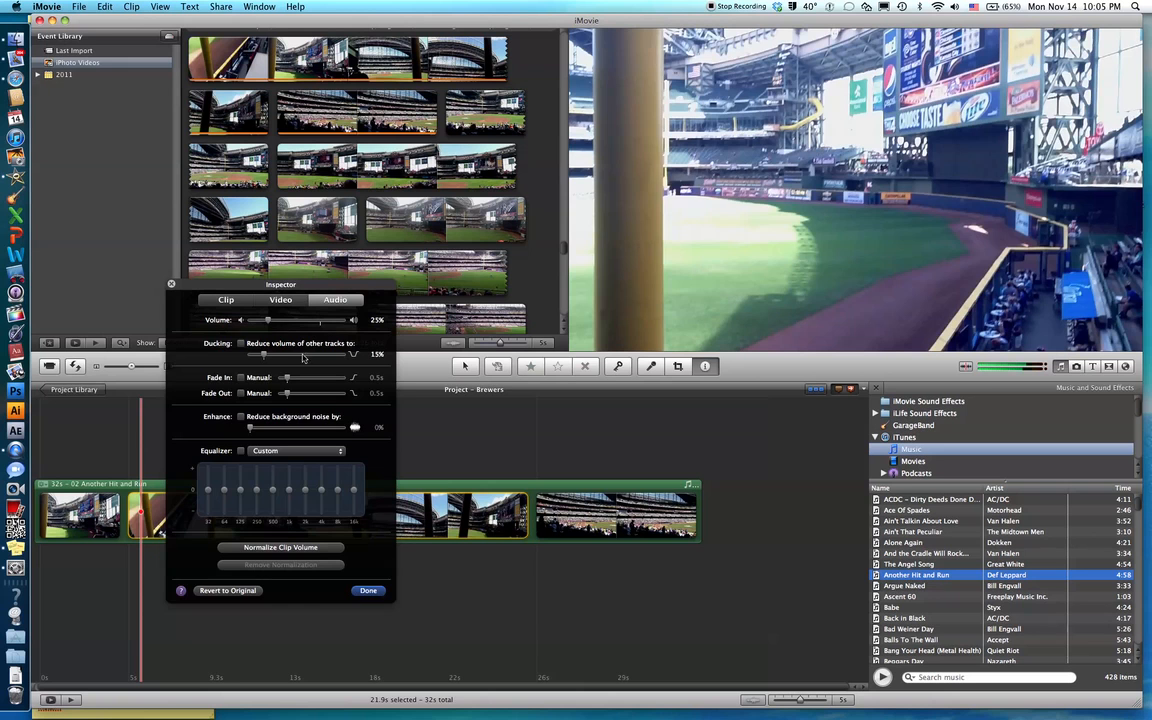
left_click(366, 591)
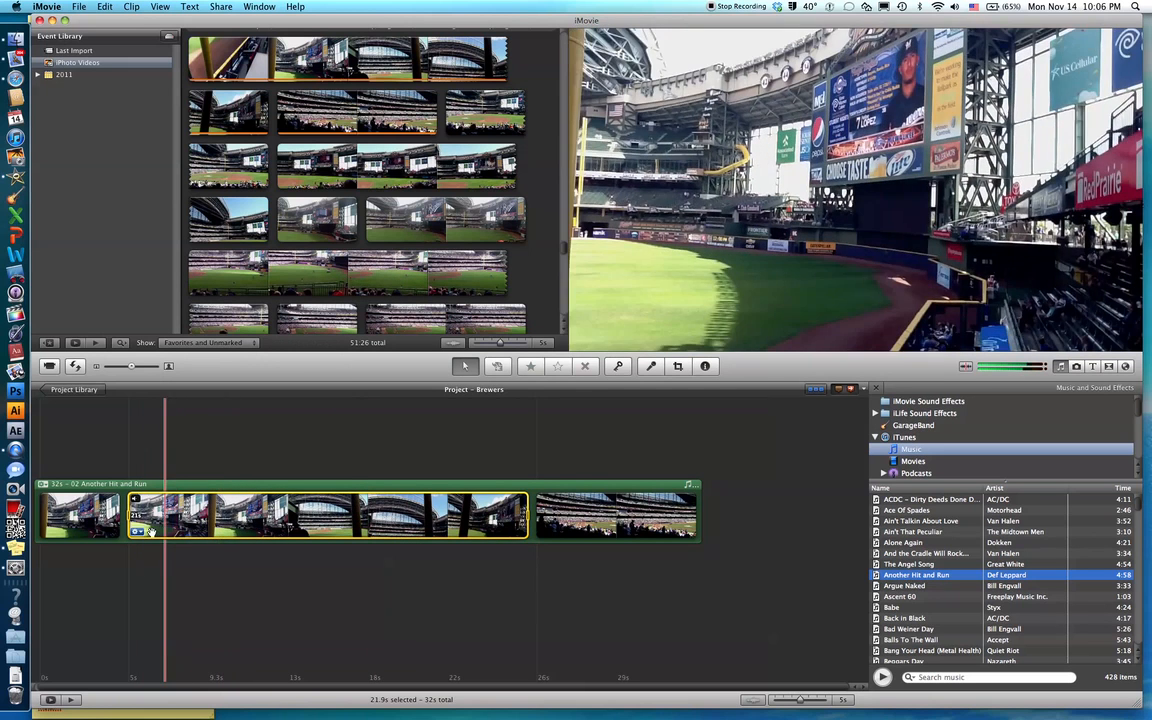
key("space")
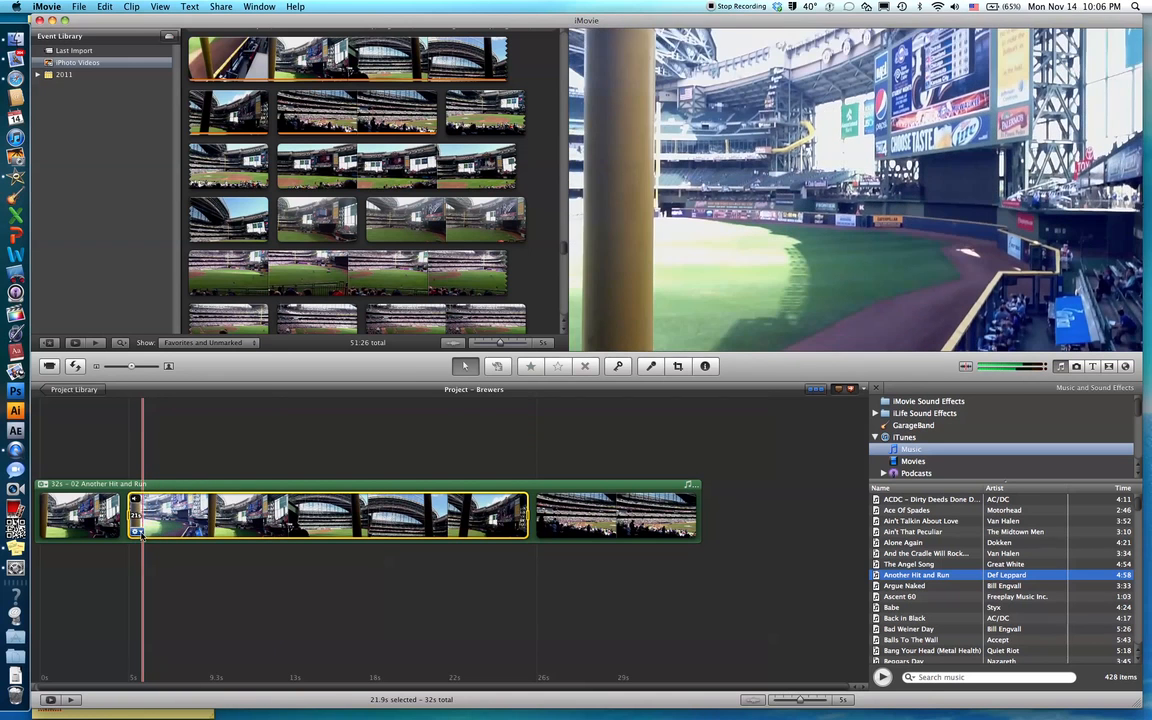
Set the second clip's audio volume to 76%
left_click(135, 531)
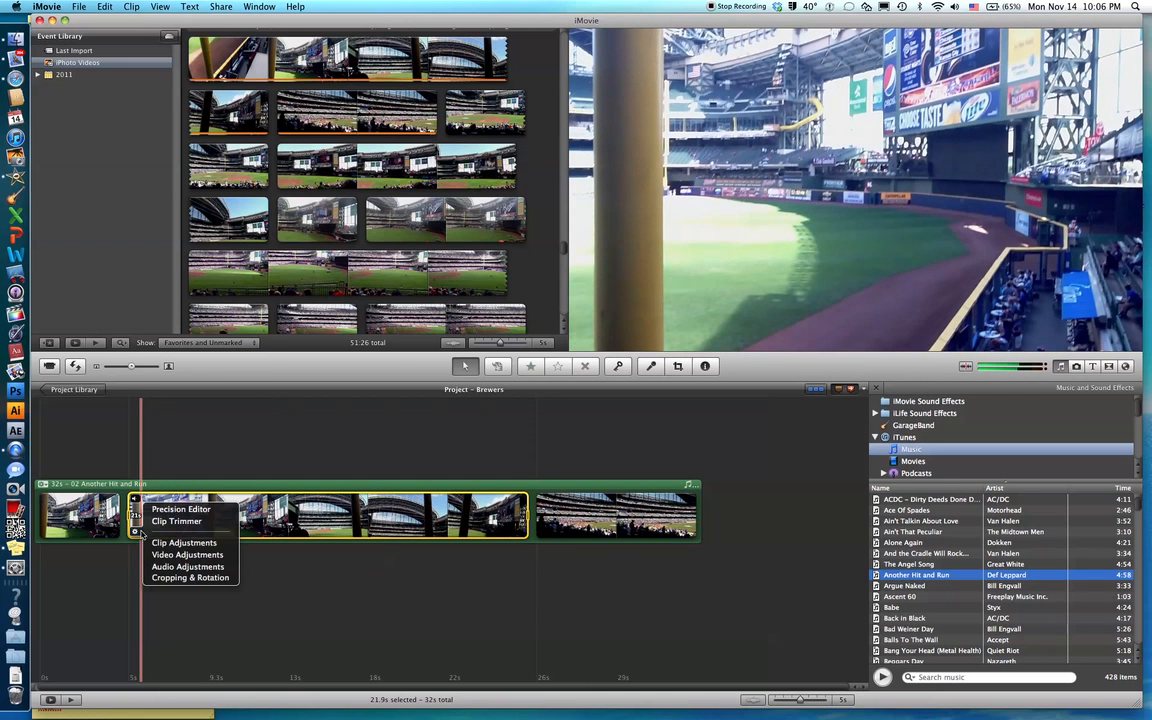
left_click(160, 567)
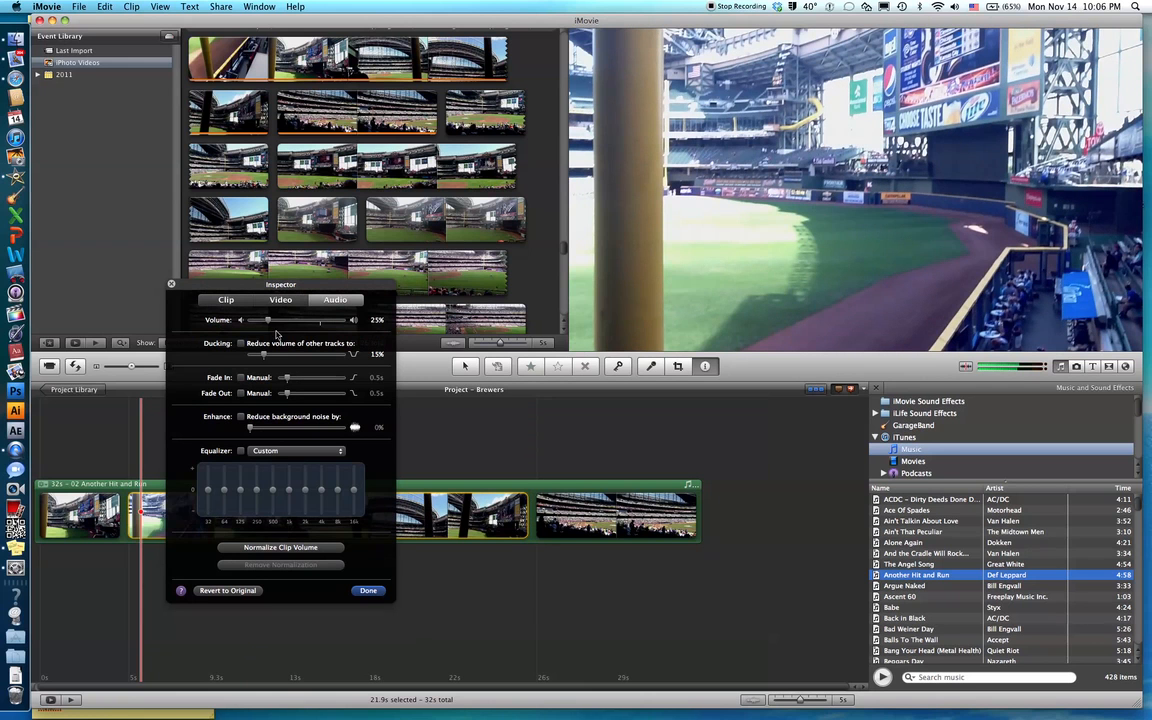
left_click_drag(267, 320, 302, 325)
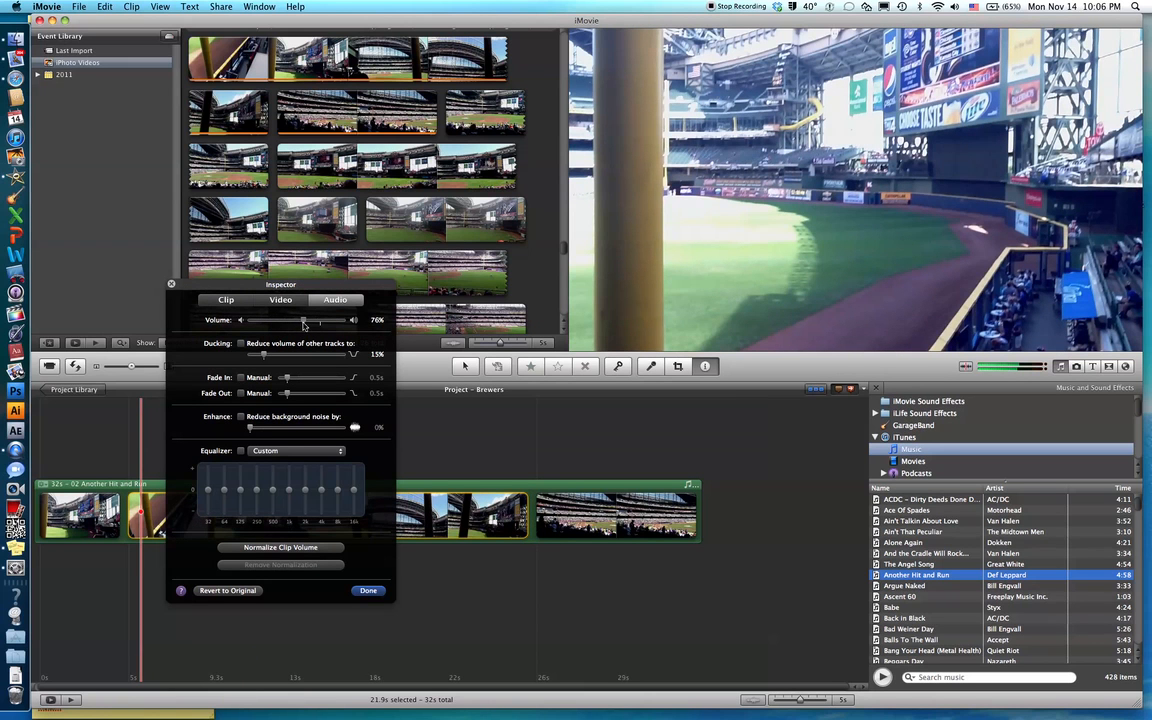
left_click(366, 591)
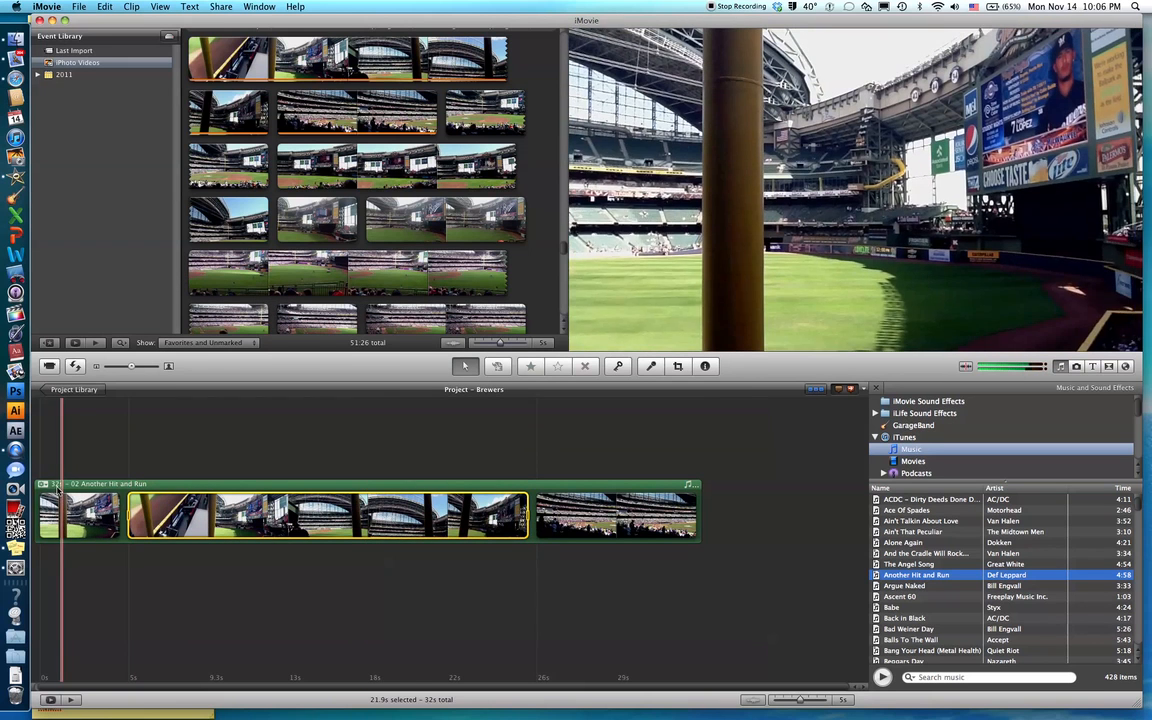
Lower the background music track's volume to 76% and play back the second clip
left_click(42, 485)
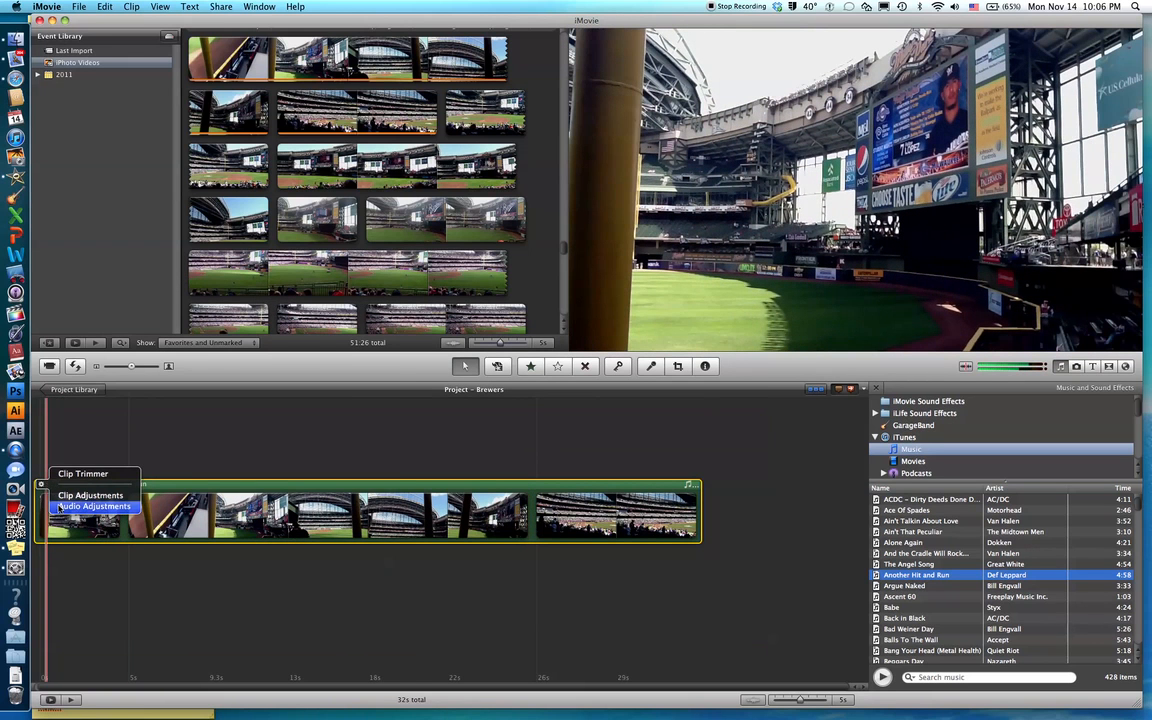
left_click(92, 506)
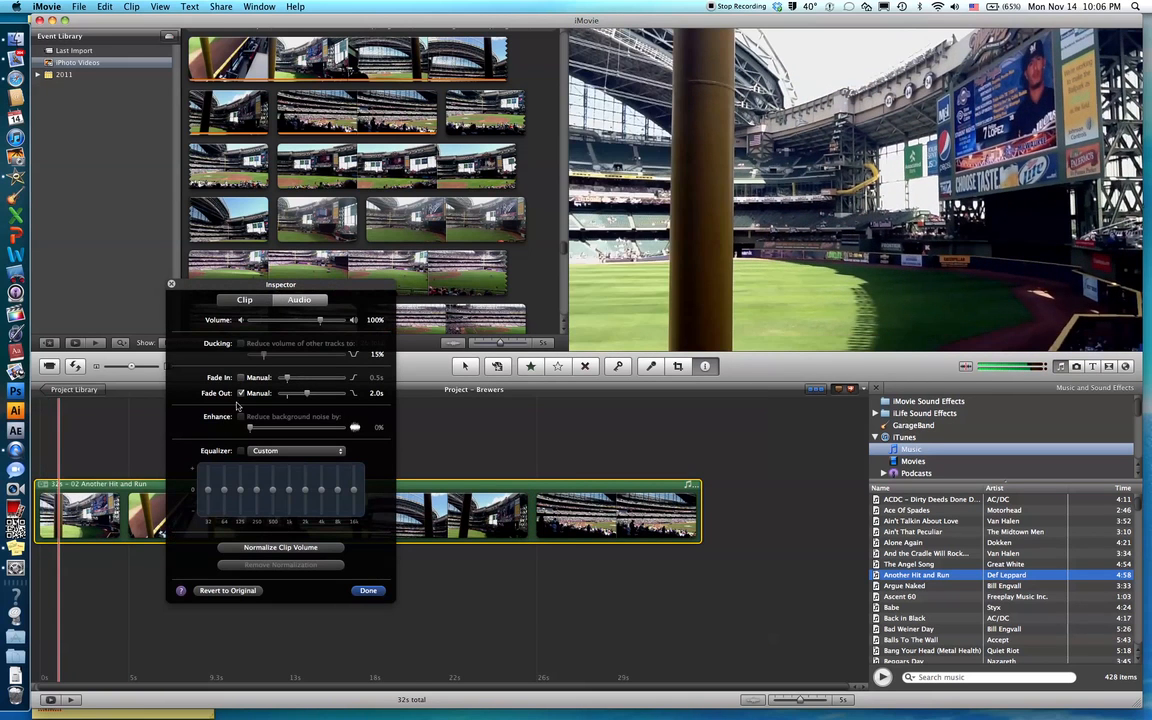
left_click_drag(320, 323, 300, 325)
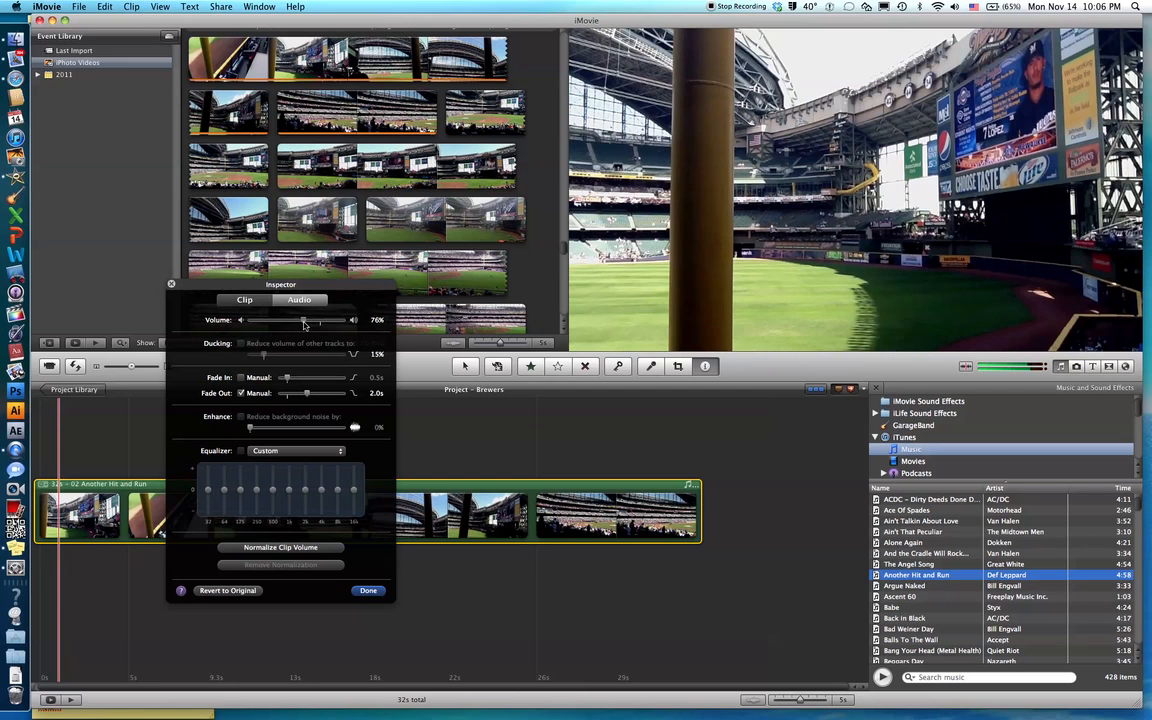
left_click(367, 591)
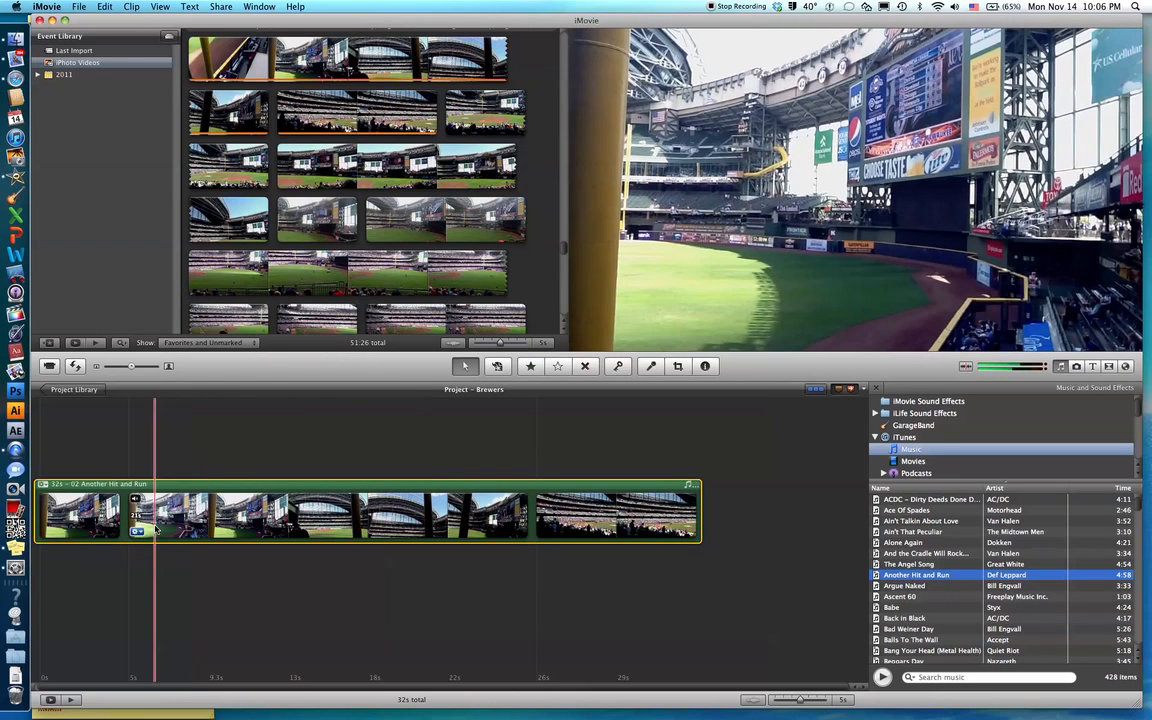
key("space")
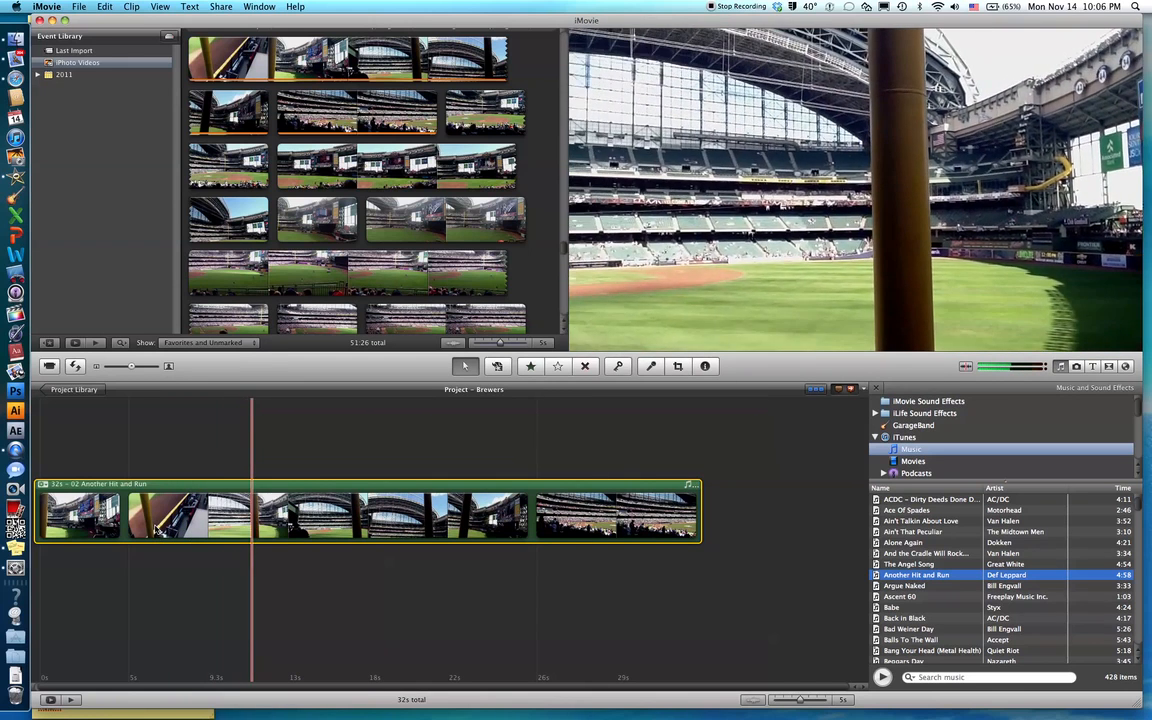
Lower the background music track's volume to about 55% and play back the project
left_click(42, 485)
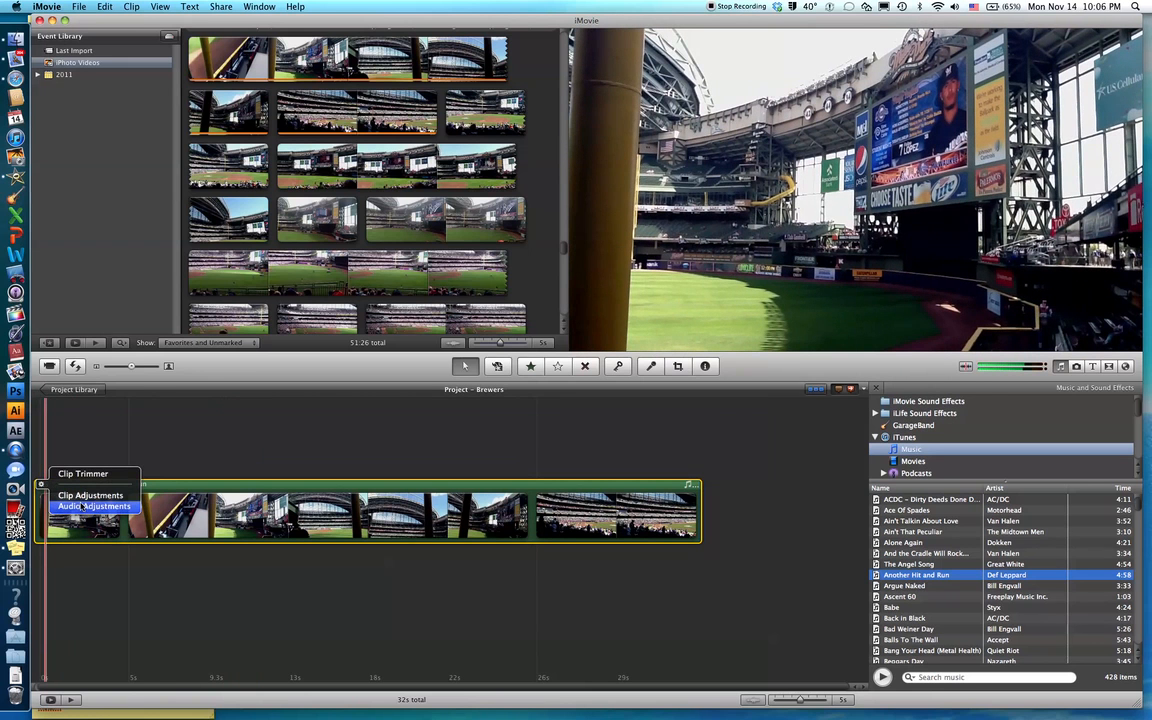
left_click(84, 506)
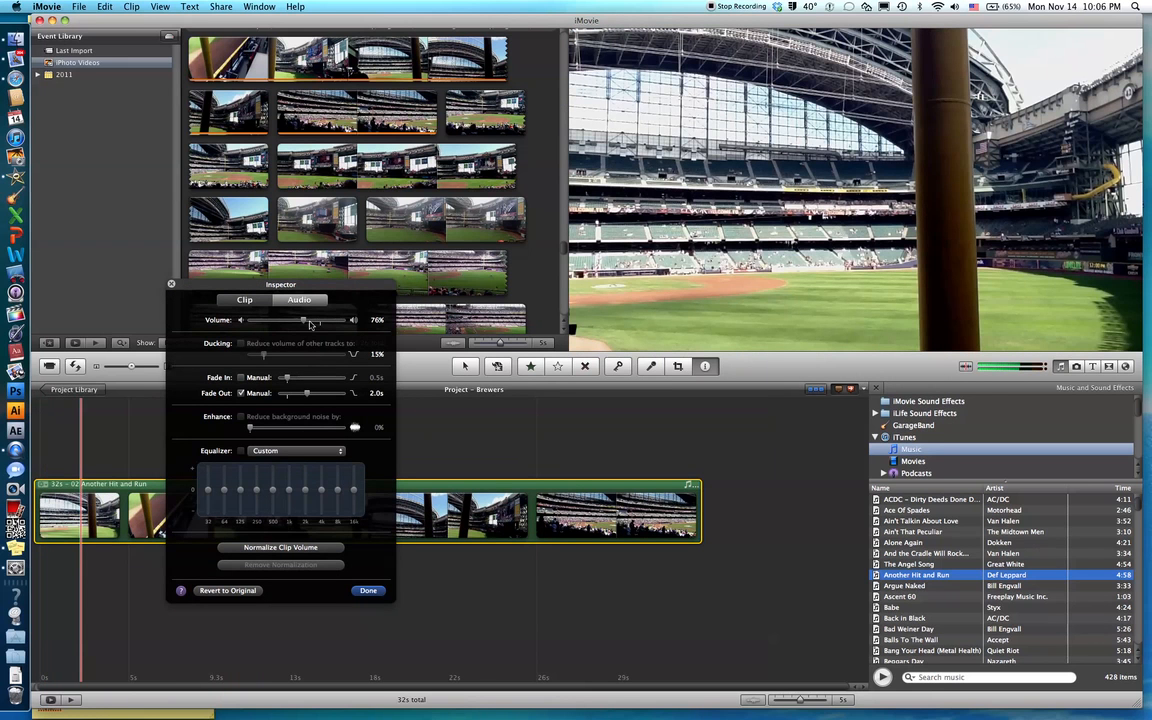
left_click_drag(305, 321, 292, 323)
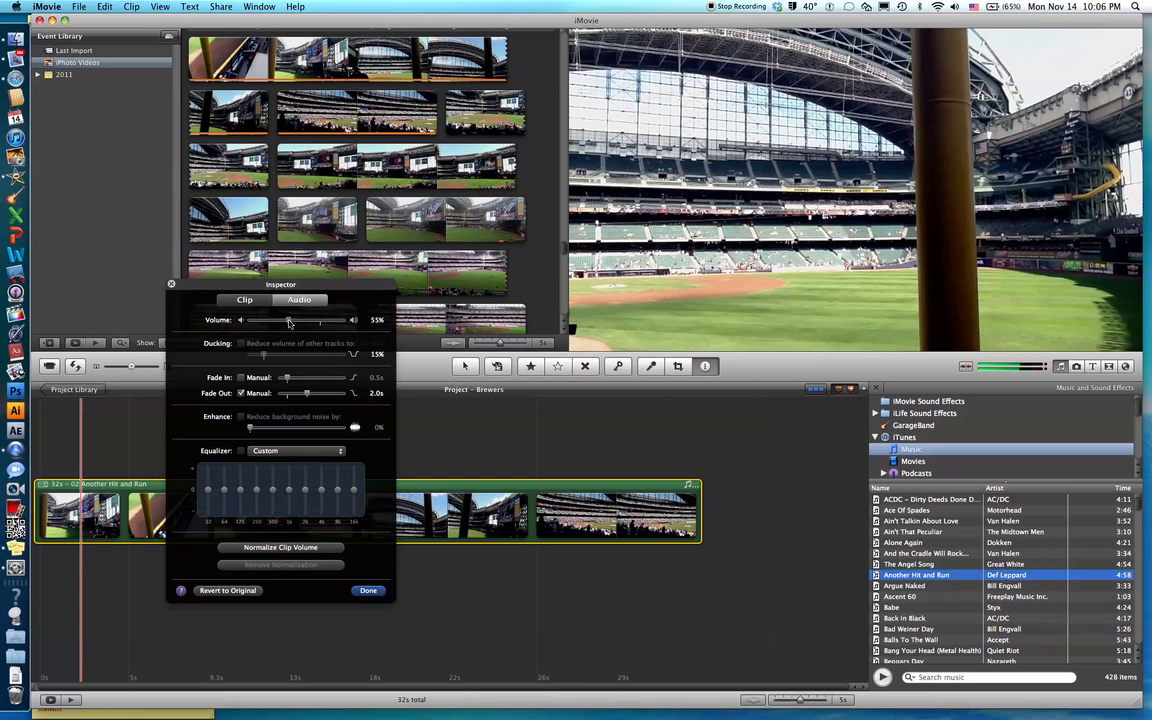
left_click_drag(285, 321, 287, 321)
left_click(369, 591)
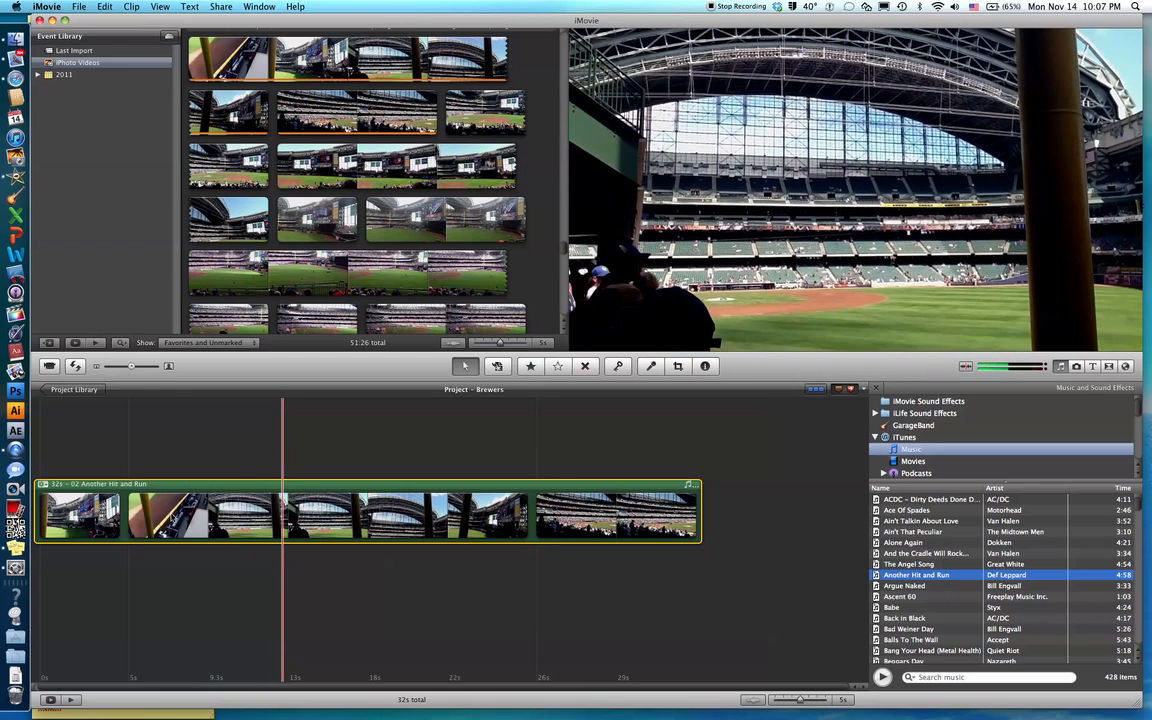
key("space")
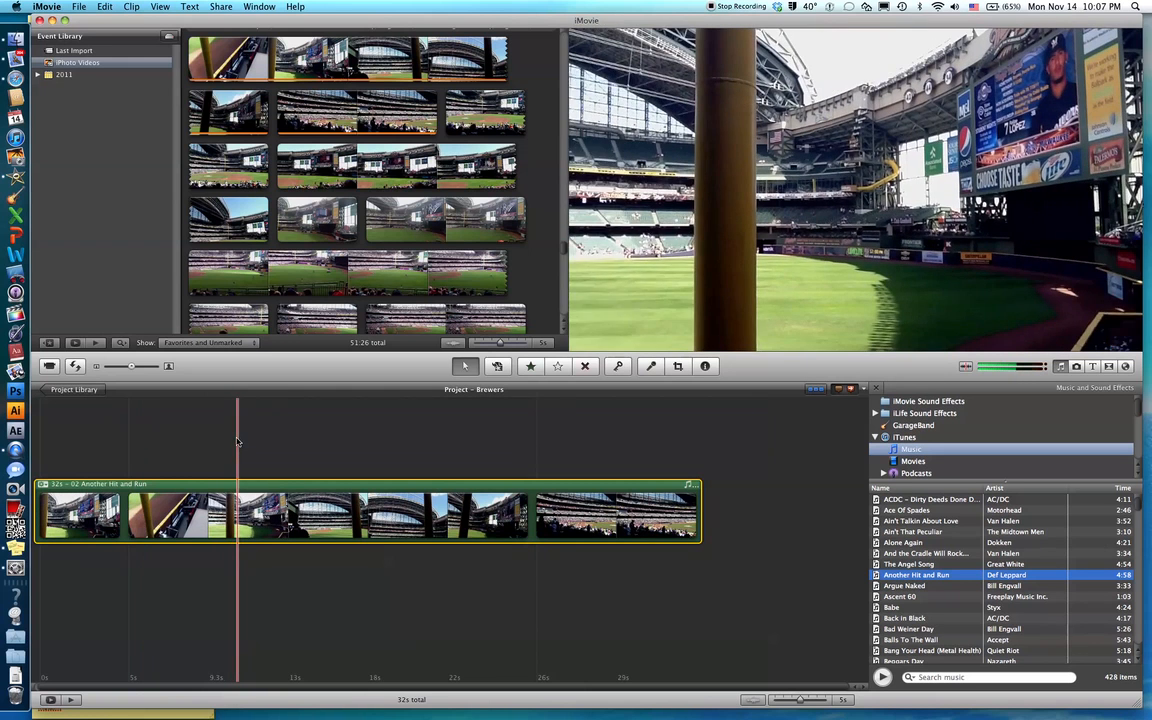
Detach the audio from the second video clip in the project
left_click(233, 511)
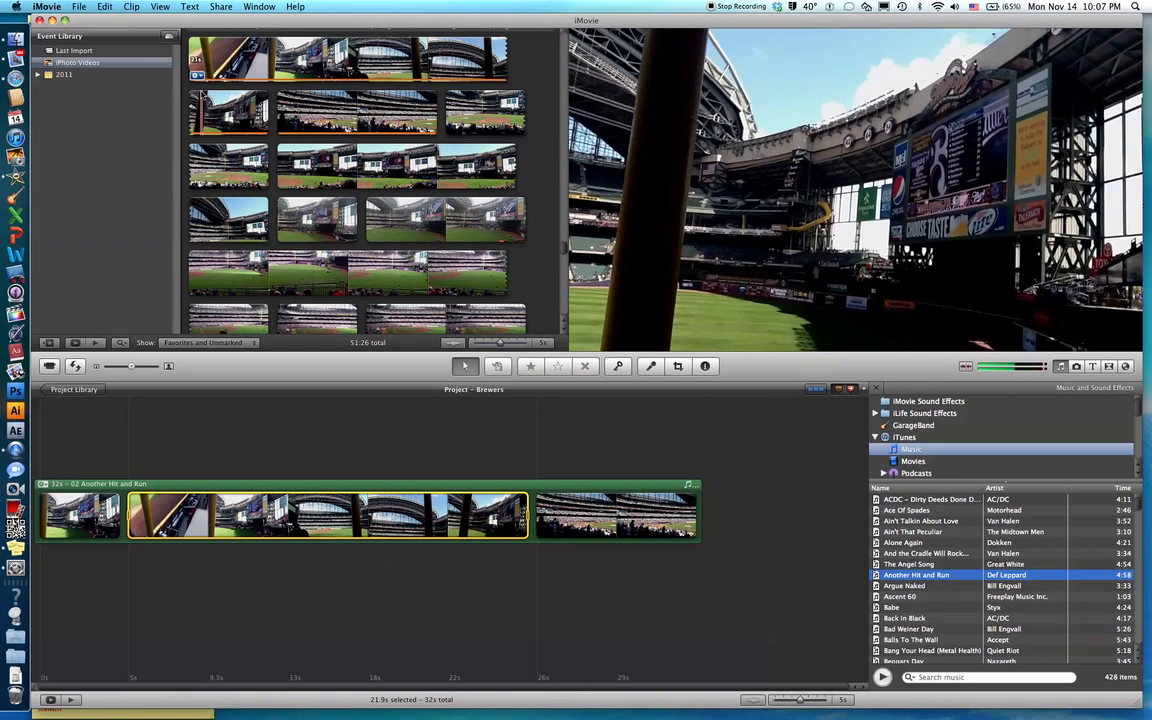
left_click(131, 6)
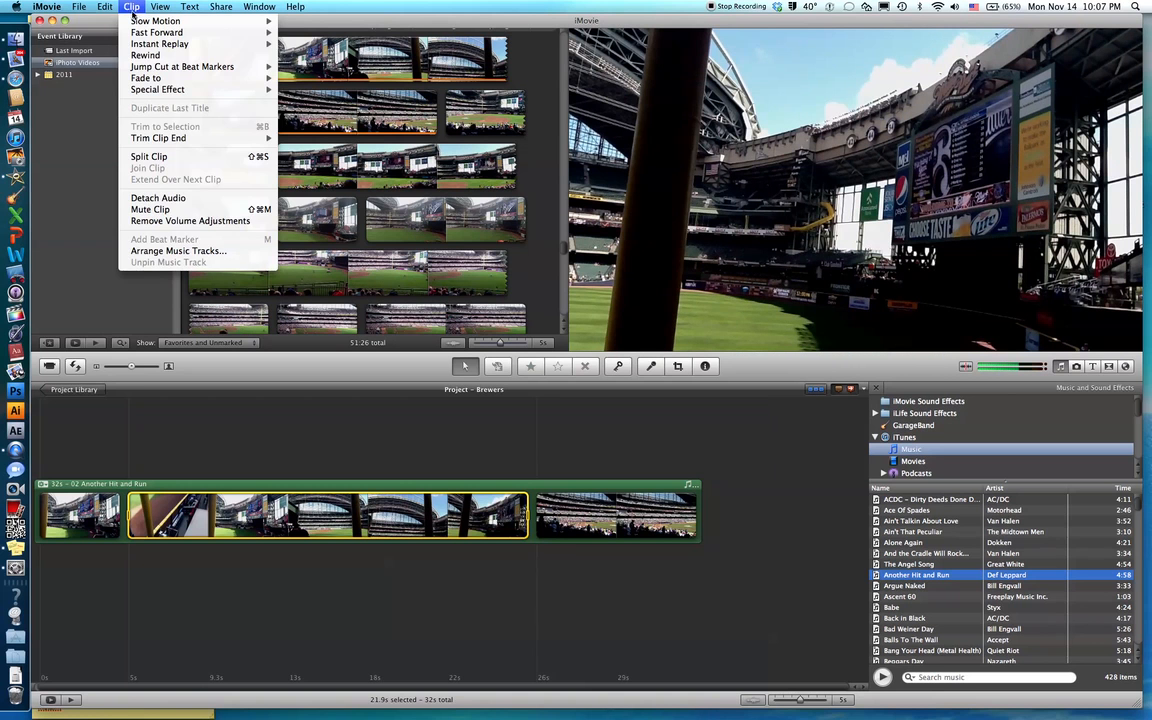
left_click(147, 198)
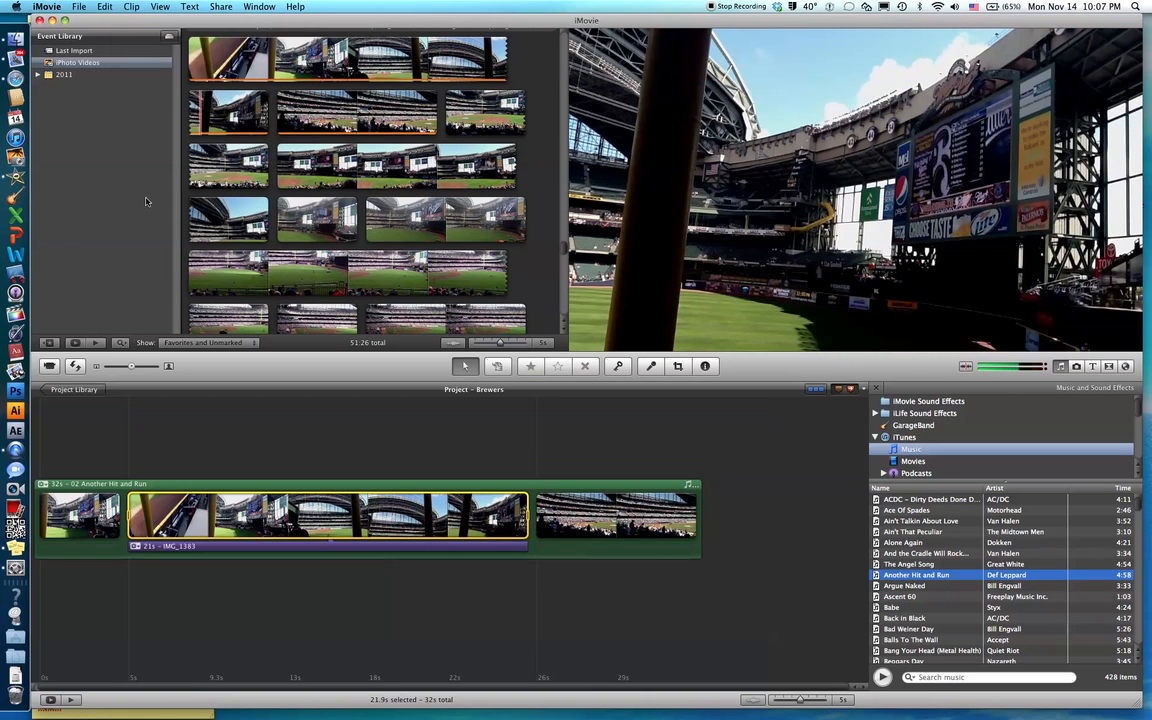
Delete the detached audio track beneath the second clip and play the clip with only the music
left_click(207, 546)
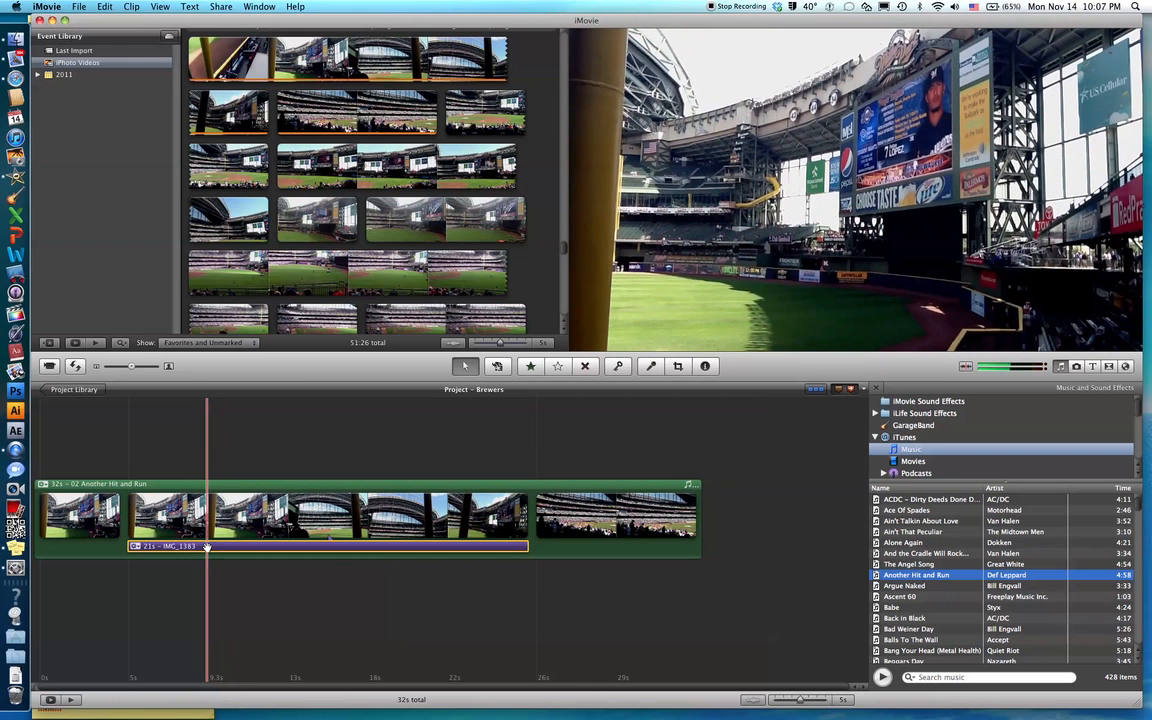
key("Delete")
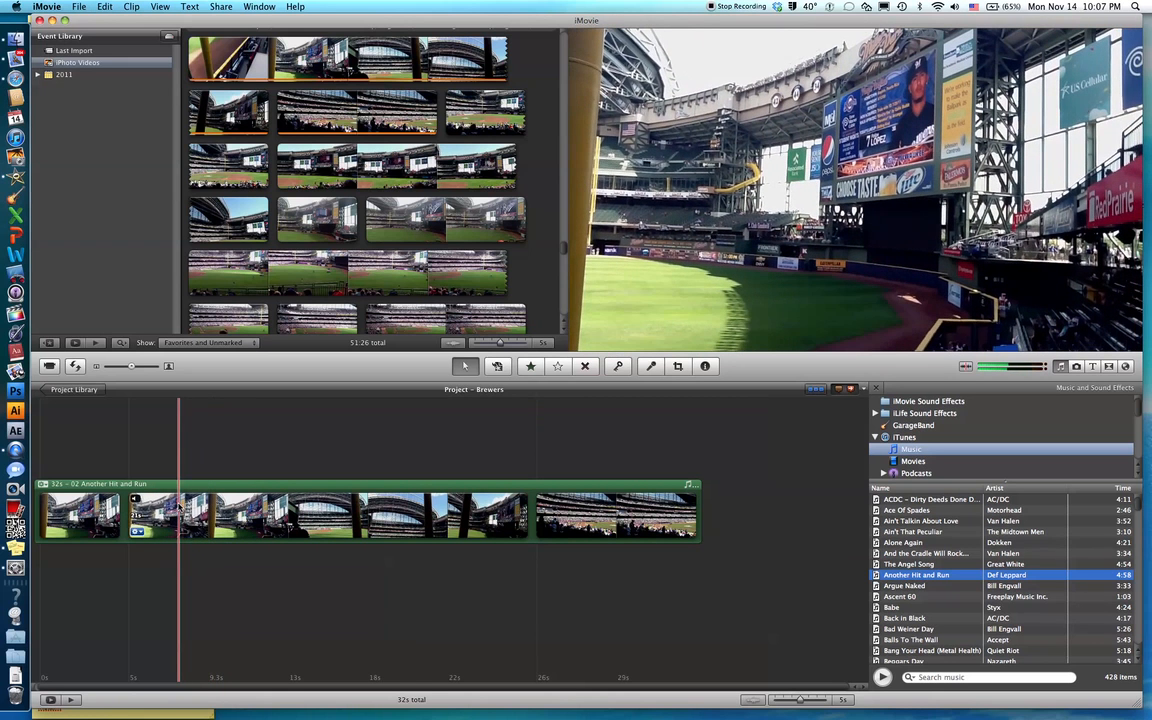
key("space")
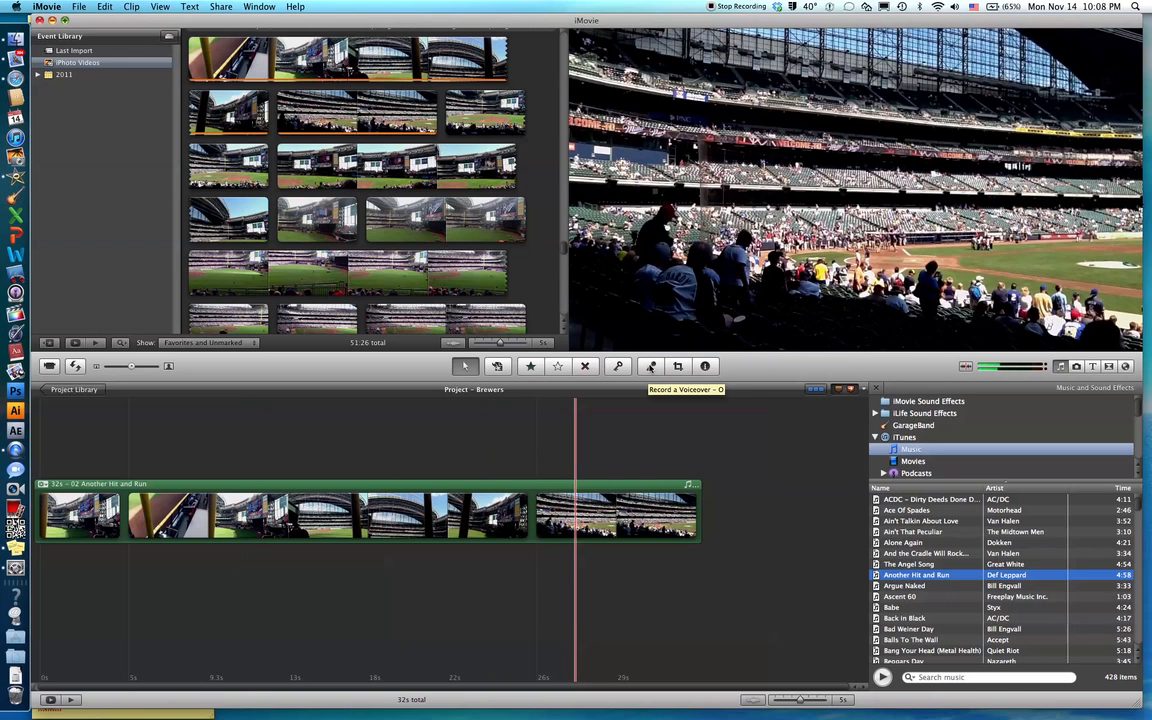
Record a voiceover of about 13 seconds with the built-in microphone, starting at the beginning of the second clip
left_click(651, 367)
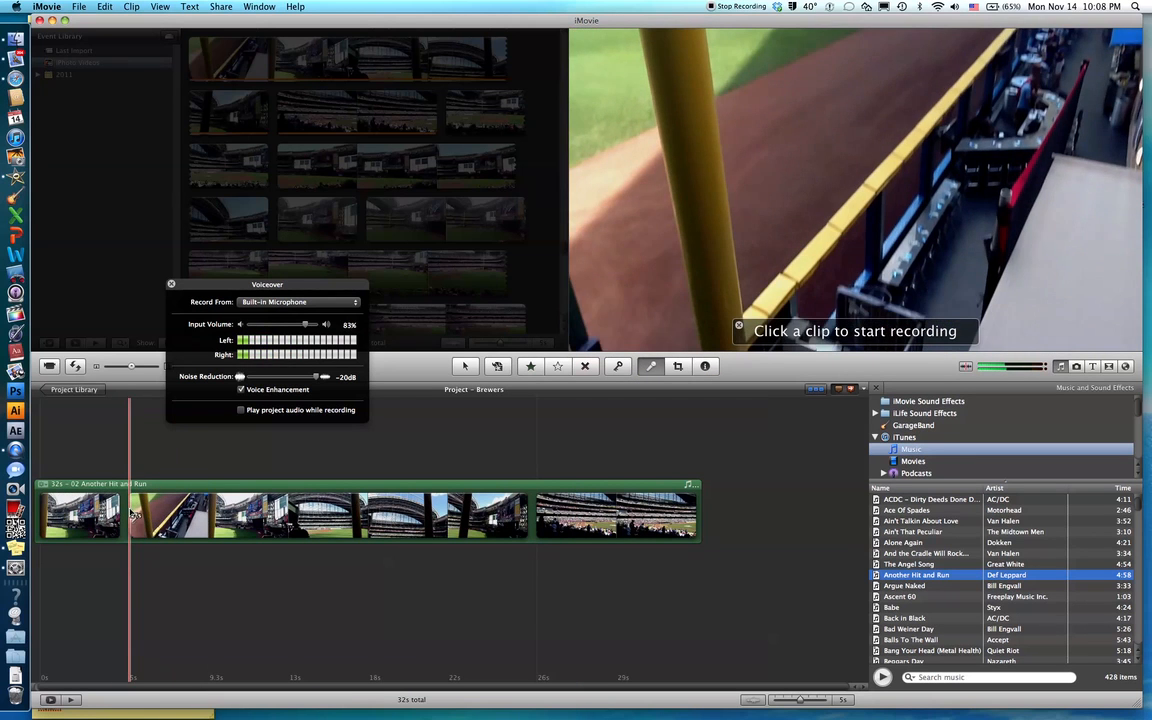
left_click(133, 514)
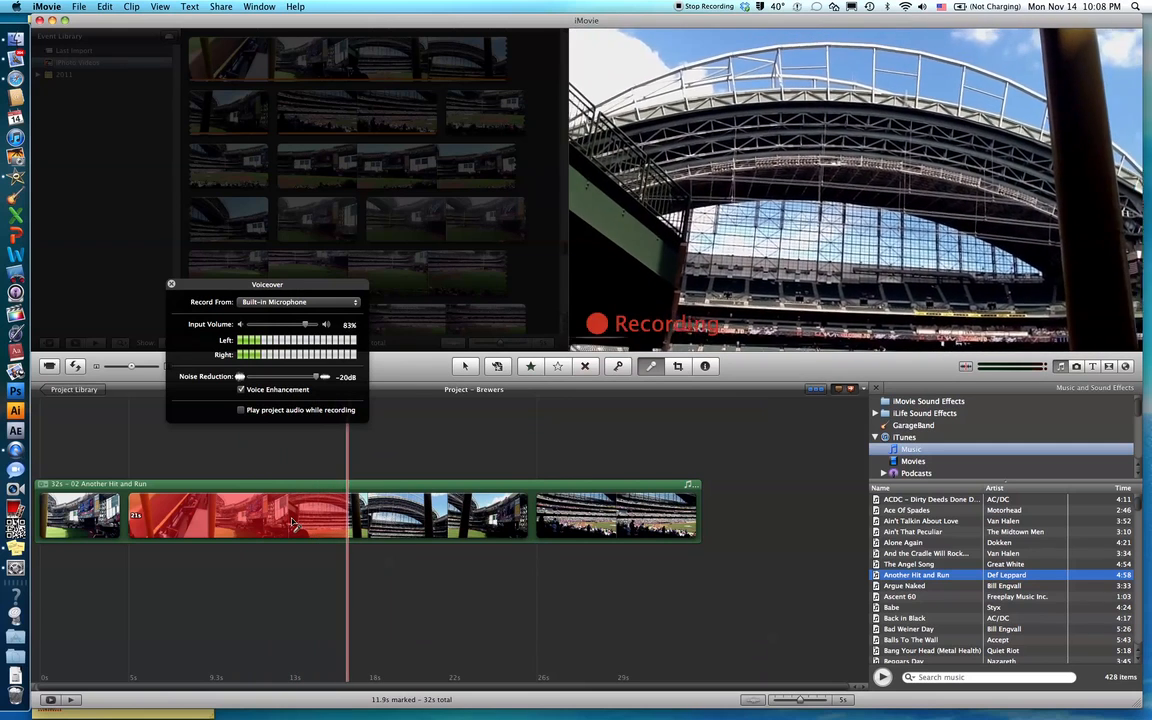
left_click(293, 523)
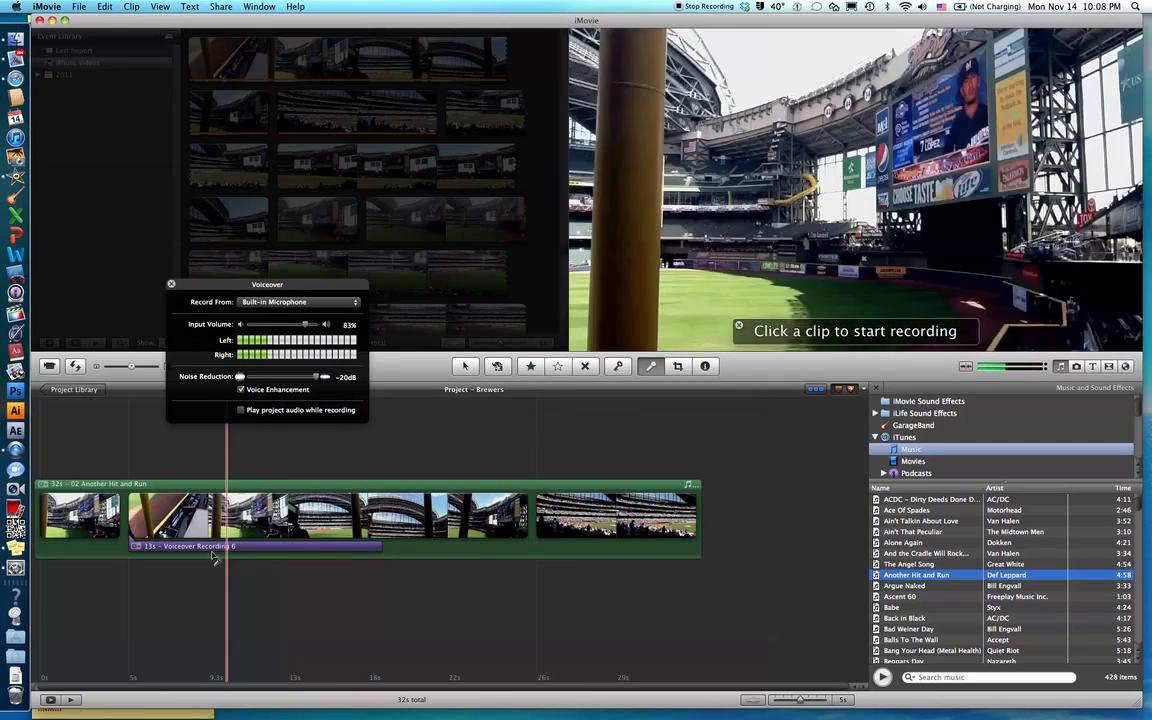
Close the voiceover recorder and move the 13-second voiceover so it starts about 3.7 s from the second clip's start
left_click(160, 547)
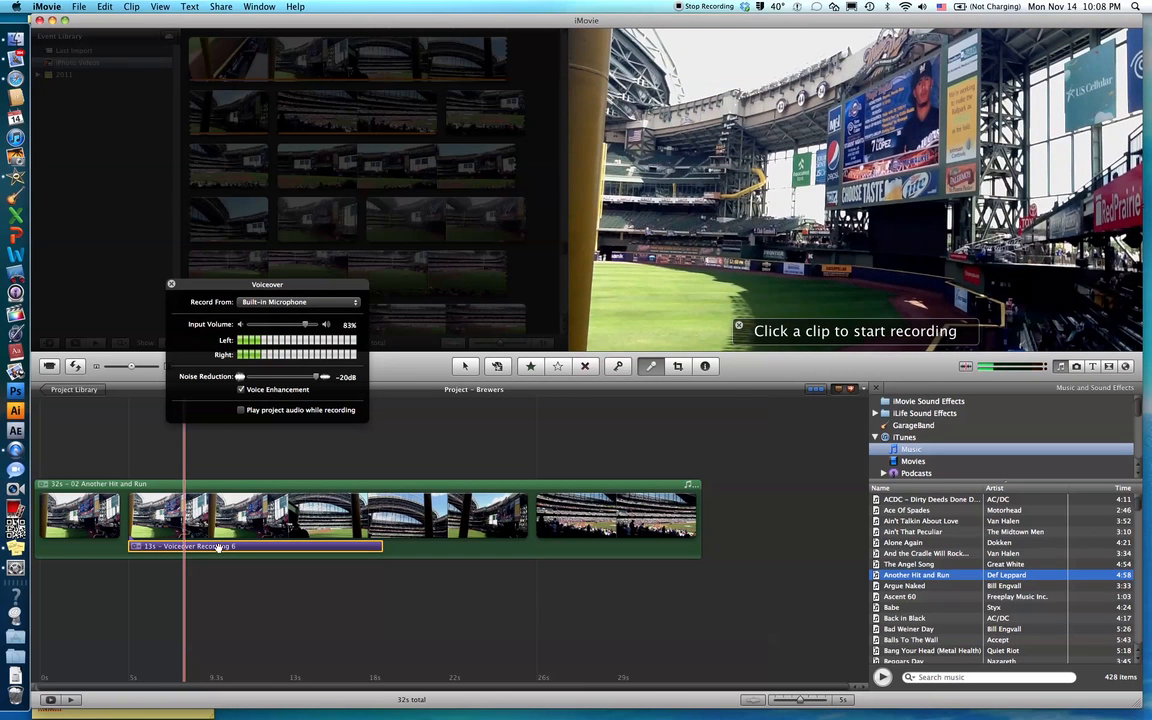
left_click(226, 580)
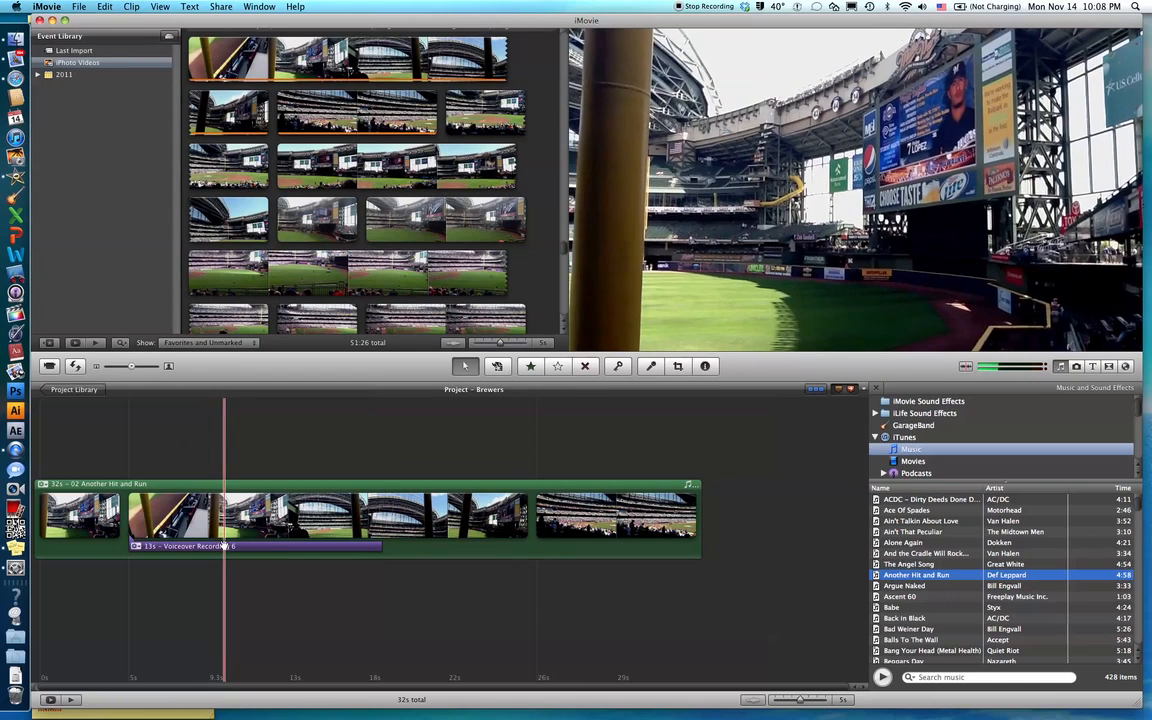
left_click_drag(222, 547, 291, 555)
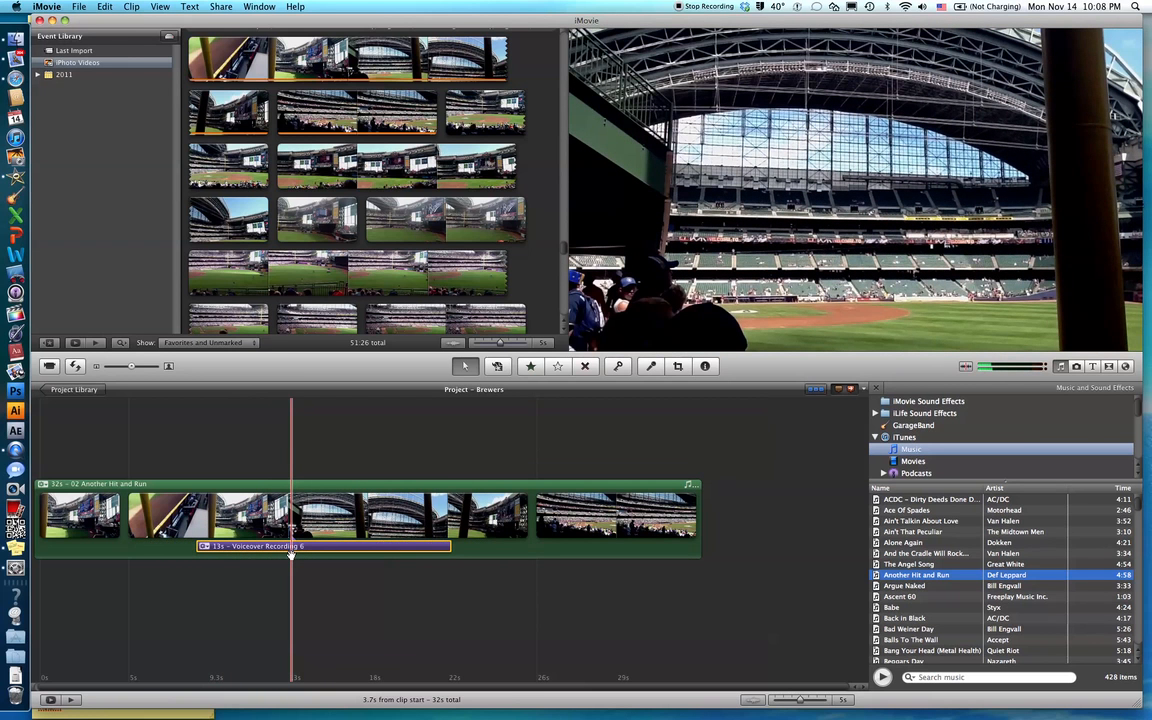
left_click_drag(291, 555, 291, 555)
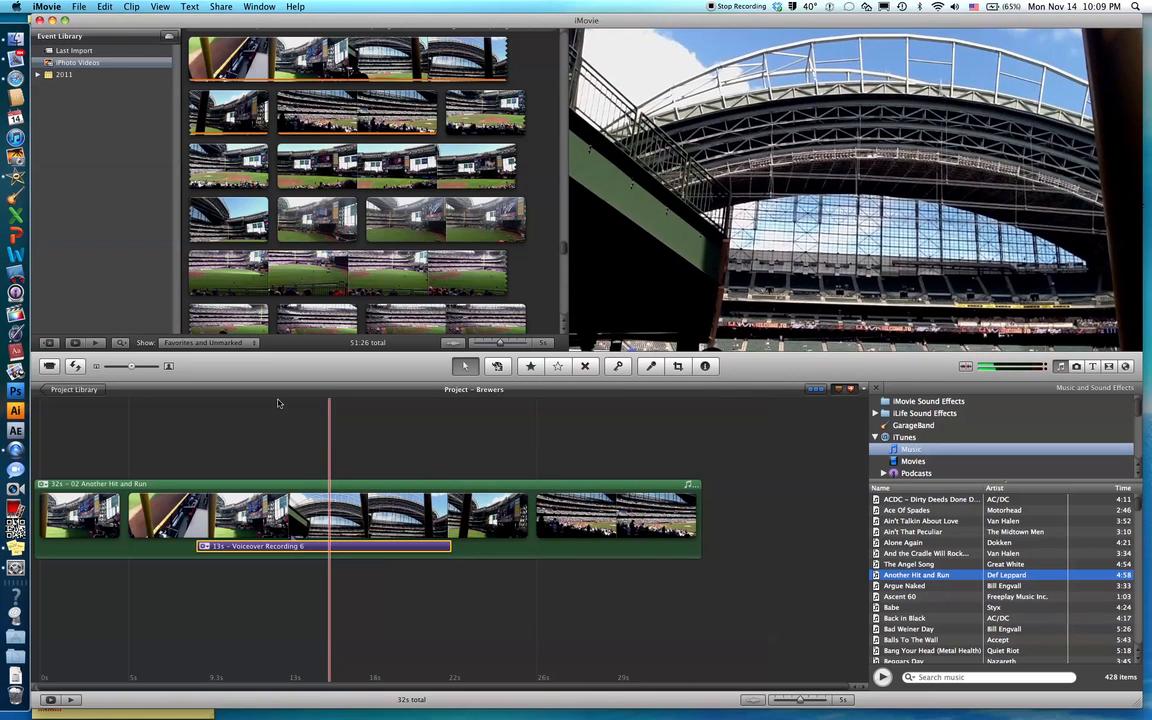
left_click(80, 6)
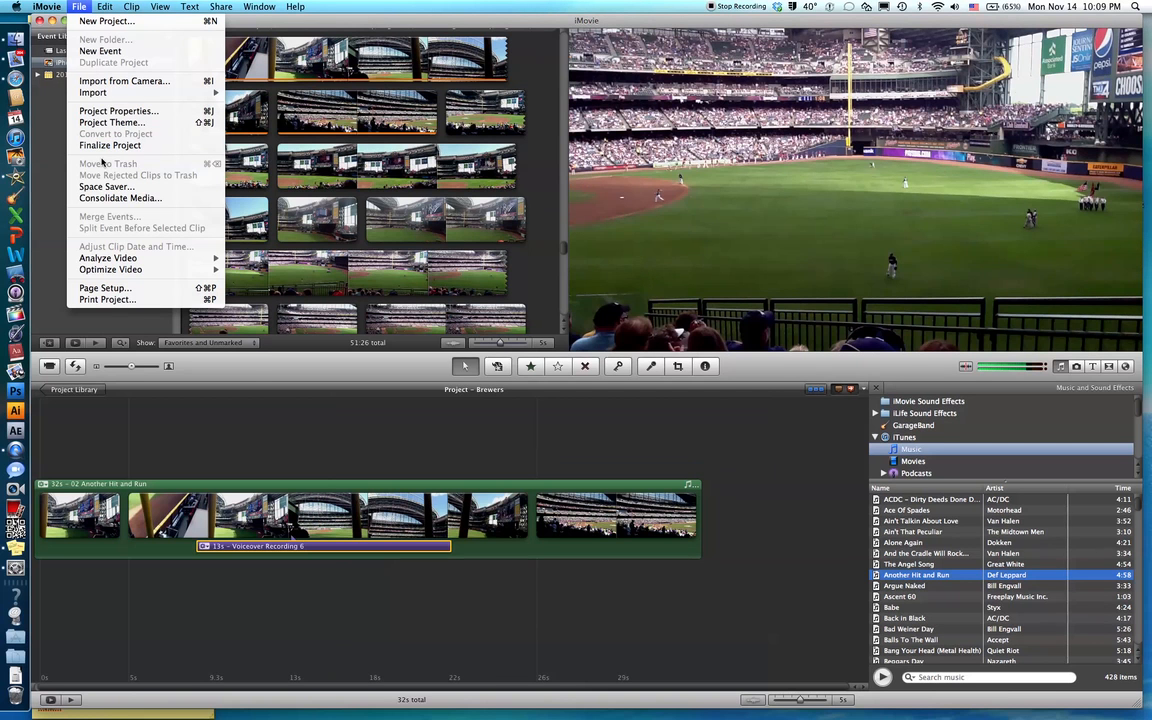
left_click(166, 419)
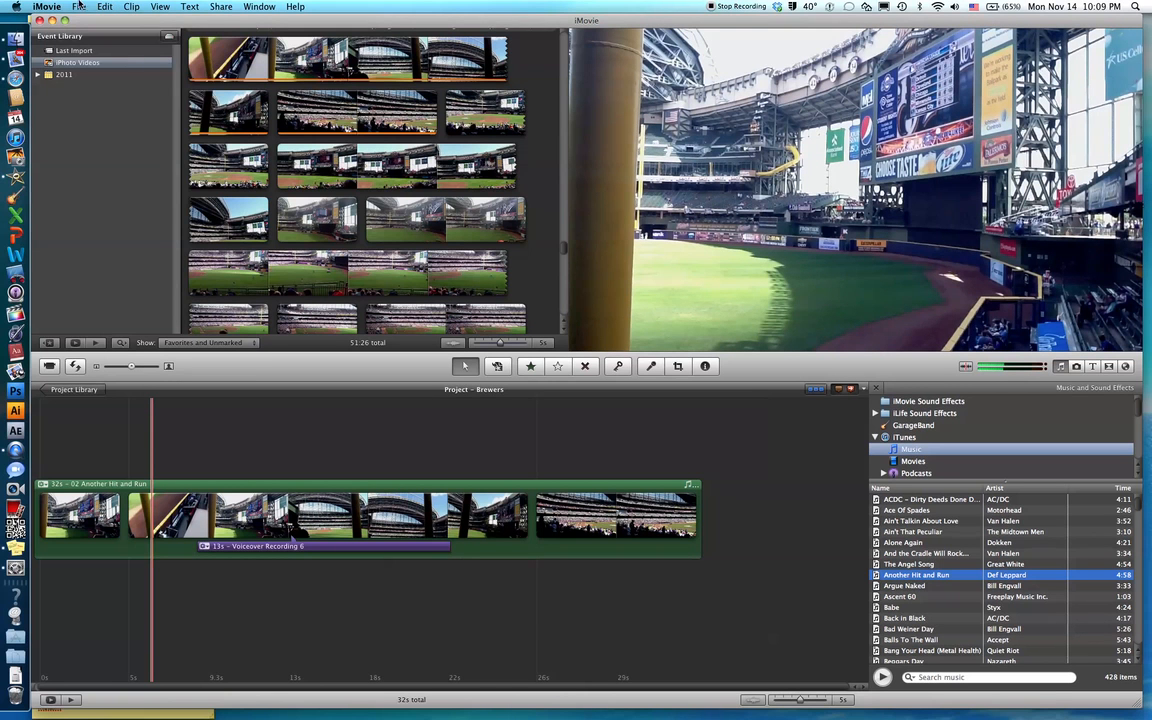
left_click(78, 6)
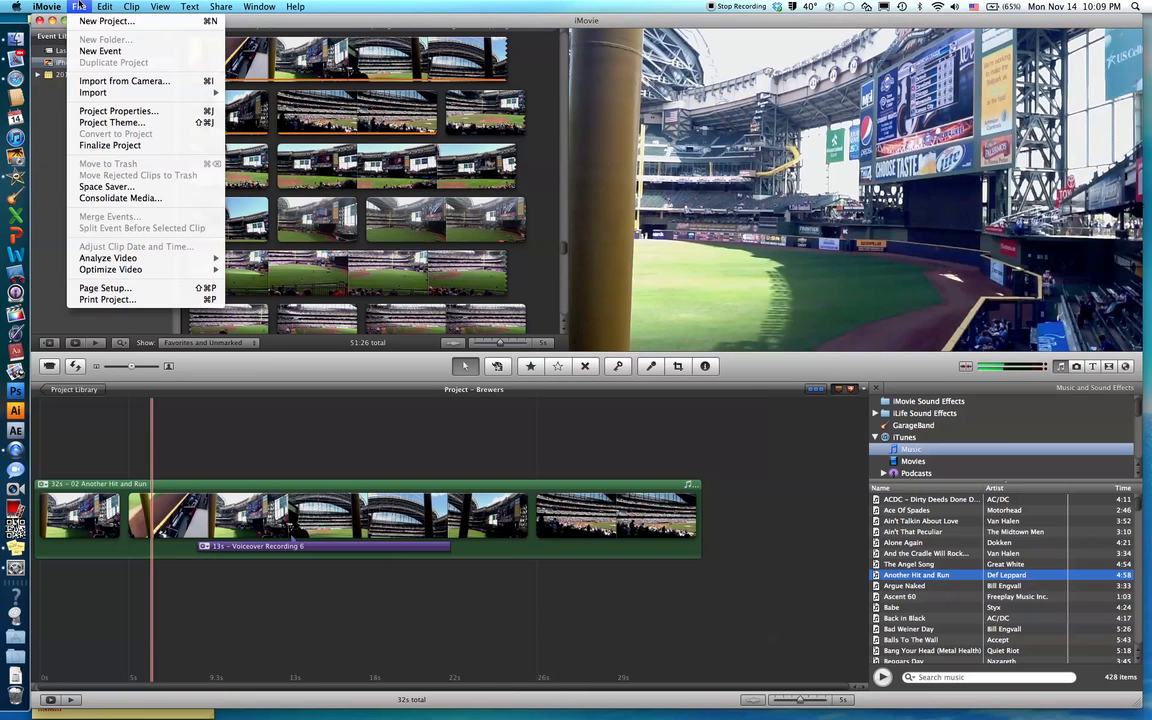
mouse_move(107, 96)
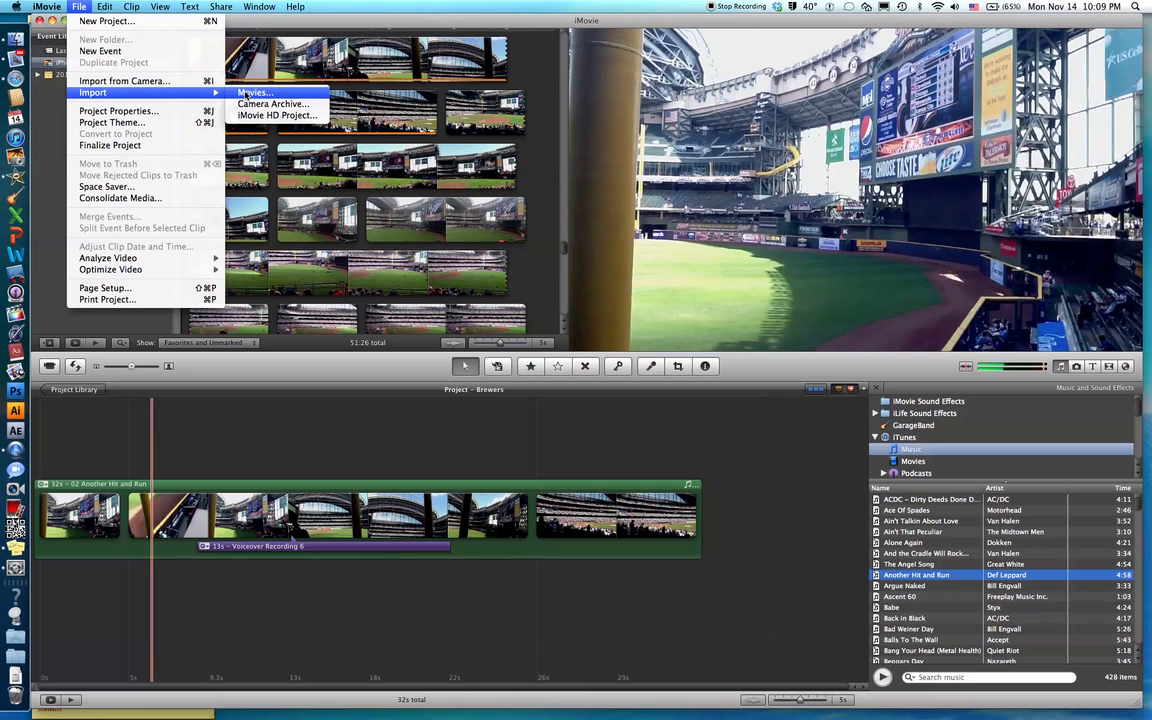
left_click(320, 433)
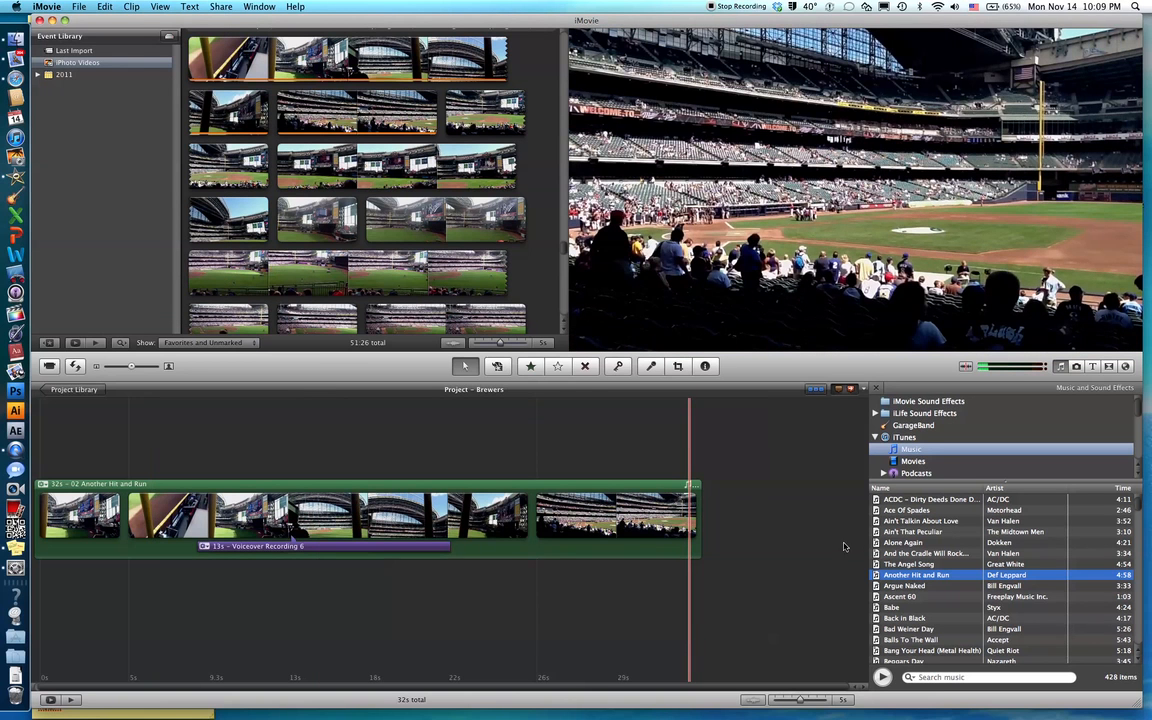